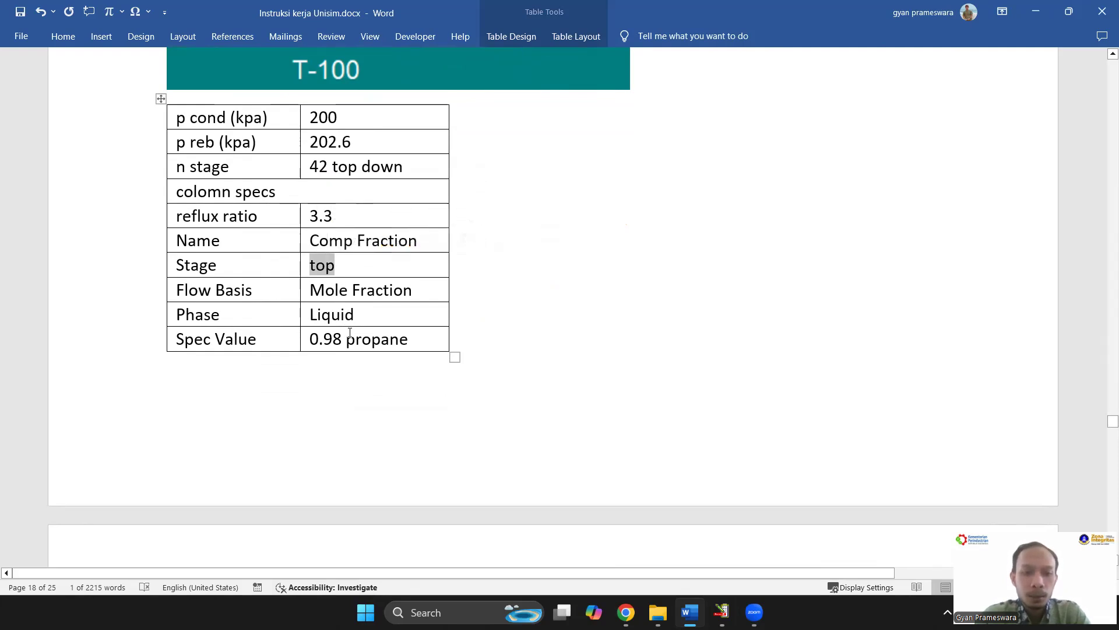
# Review the Kasus 6.2 instructions: the T-100 specifications, the column design screenshots, the profile plots and the feed conditions.
pyautogui.doubleClick(373, 339)
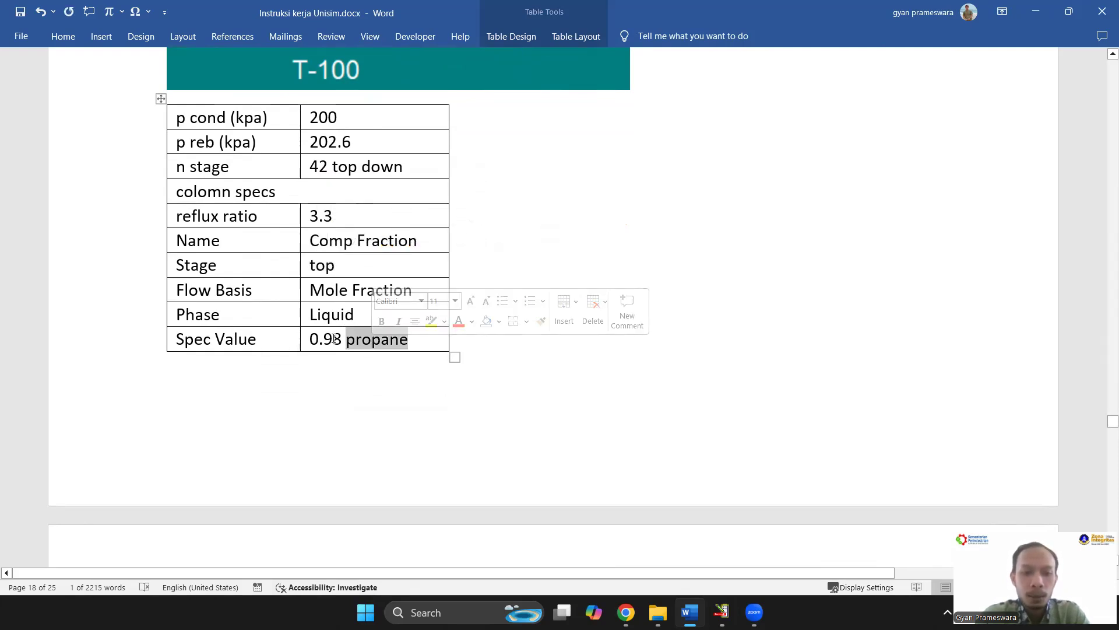
pyautogui.moveTo(345, 337); pyautogui.dragTo(313, 334)
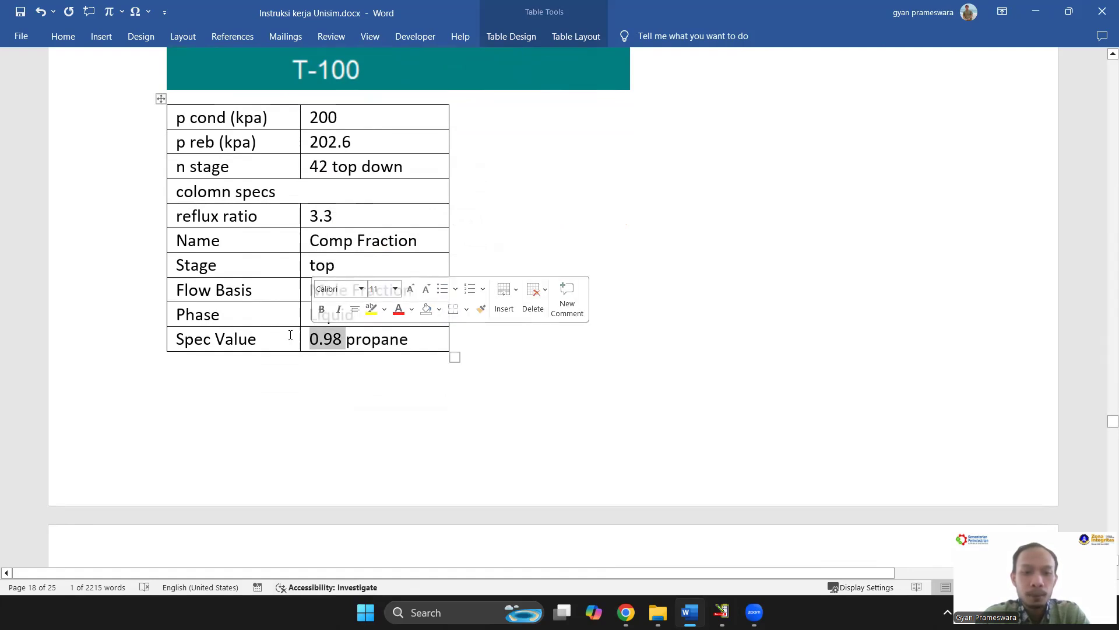
pyautogui.scroll(-5, 290, 333)
pyautogui.scroll(-6, 290, 334)
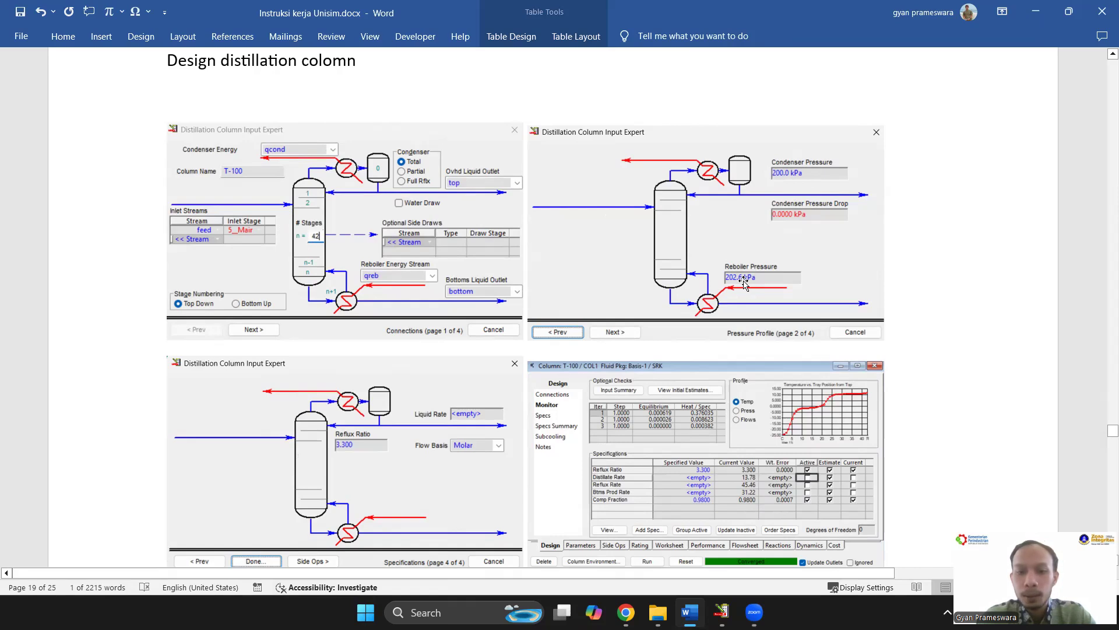
pyautogui.scroll(-2, 548, 324)
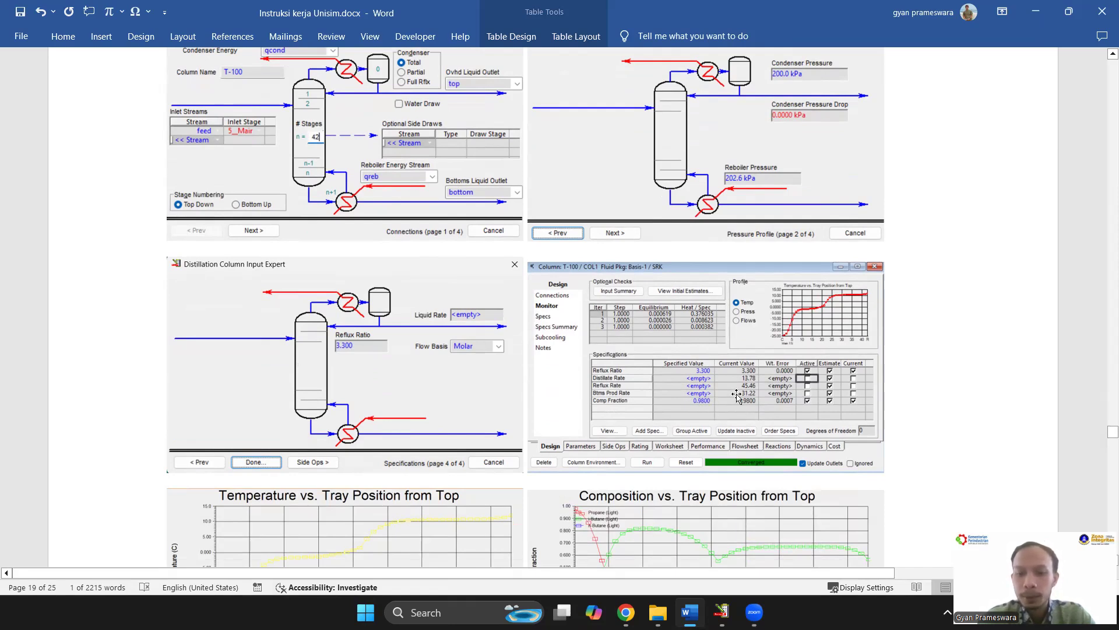
pyautogui.scroll(-5, 741, 393)
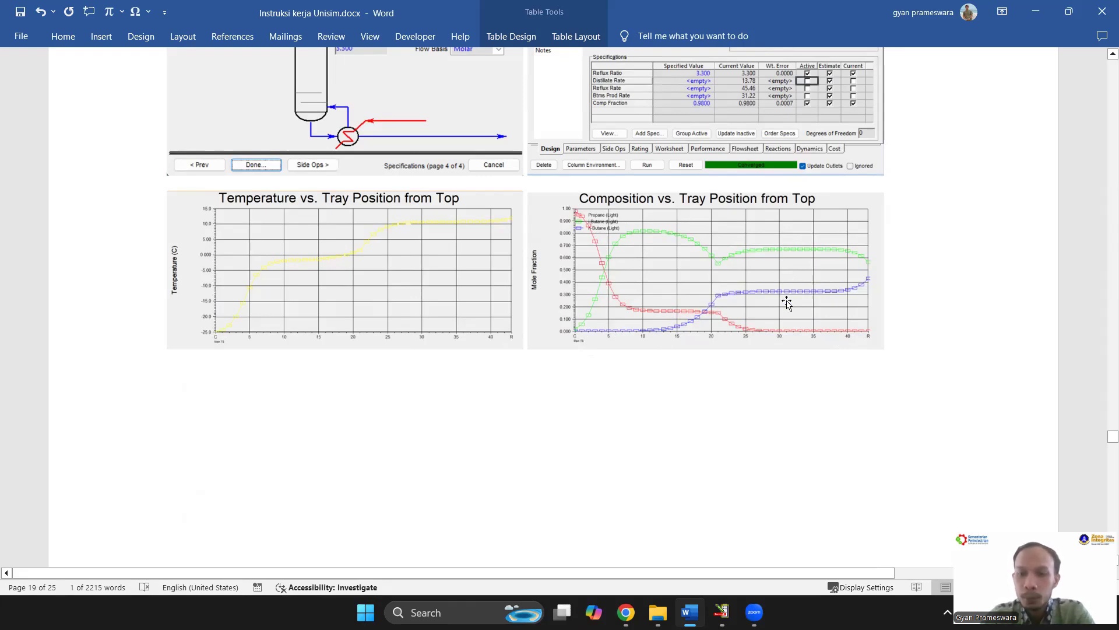
pyautogui.scroll(15, 722, 357)
pyautogui.scroll(10, 708, 359)
pyautogui.scroll(-2, 706, 357)
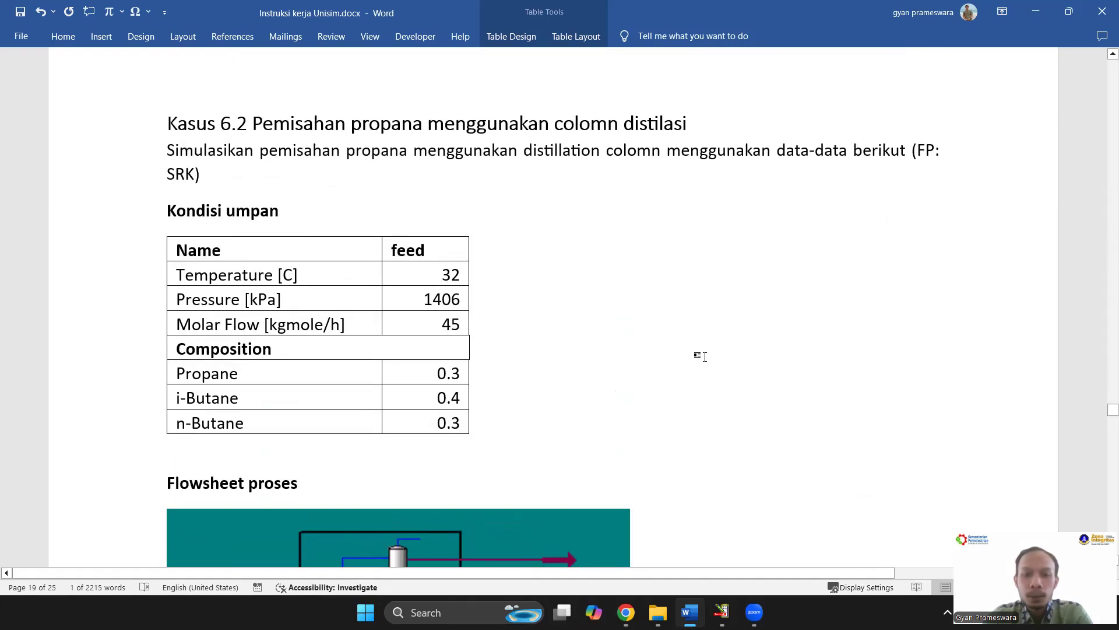
# Switch to UniSim Design and create a component list containing Propane, i-Butane and n-Butane.
pyautogui.click(722, 610)
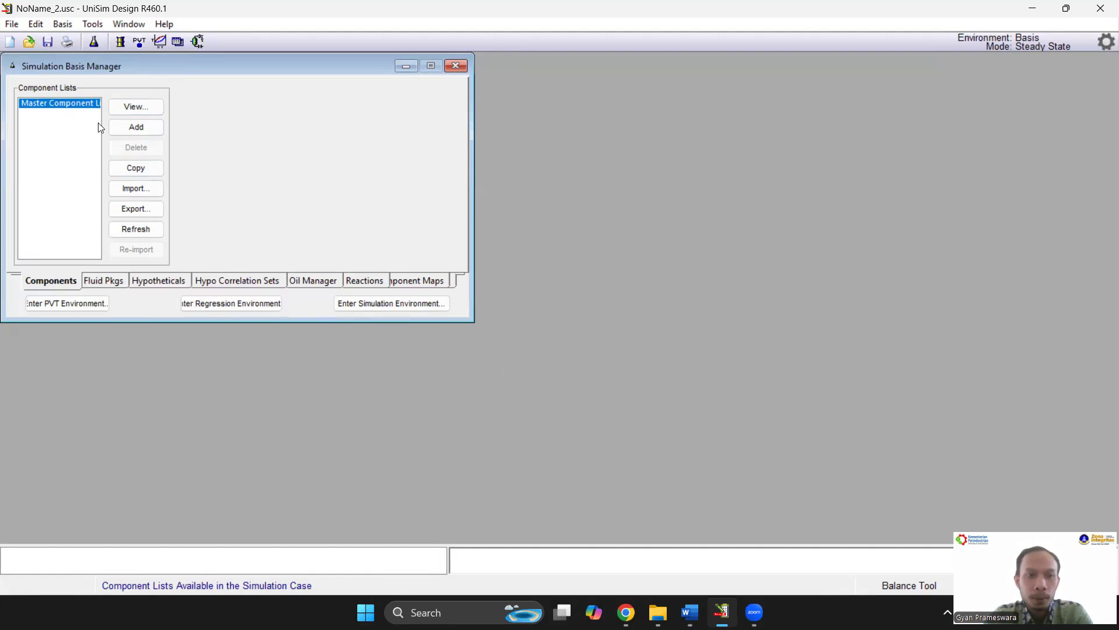
pyautogui.click(134, 127)
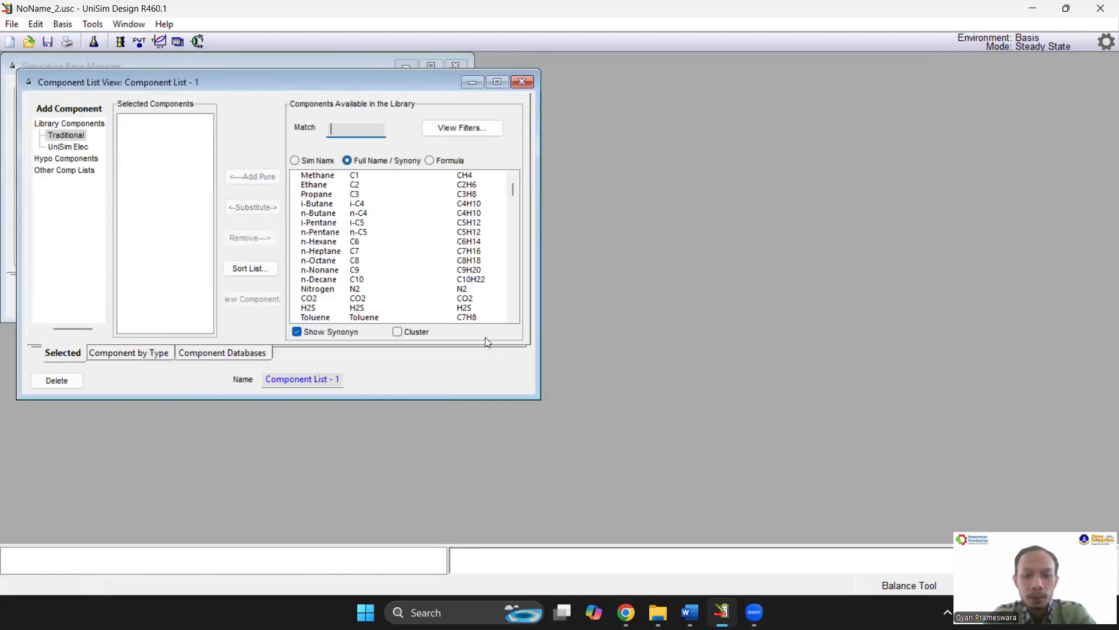
pyautogui.click(689, 612)
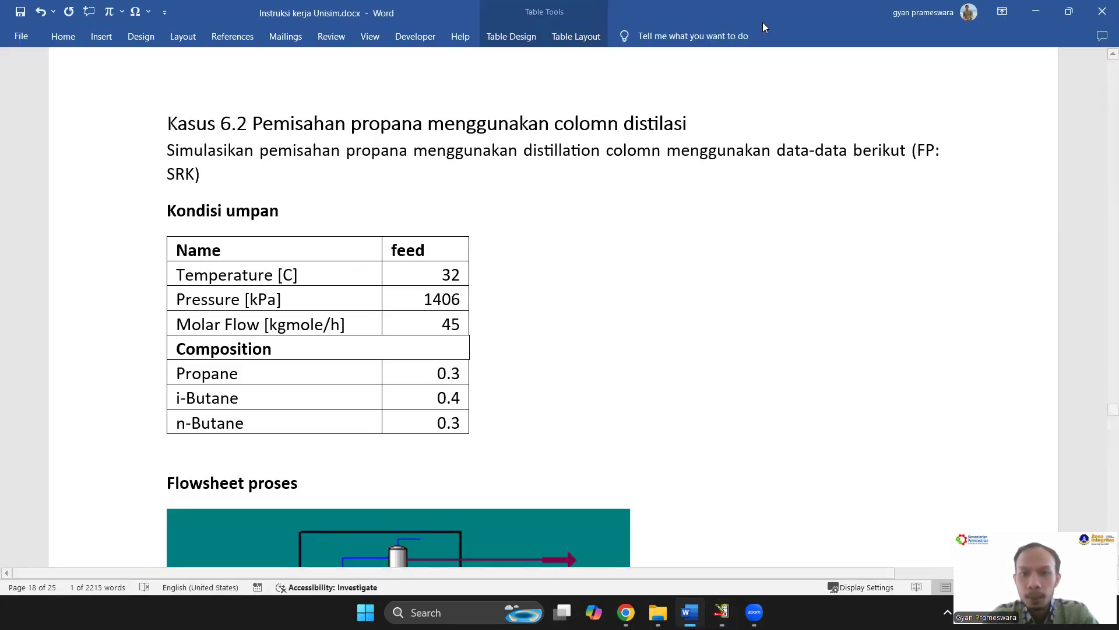
pyautogui.hotkey('alt', 'Tab')
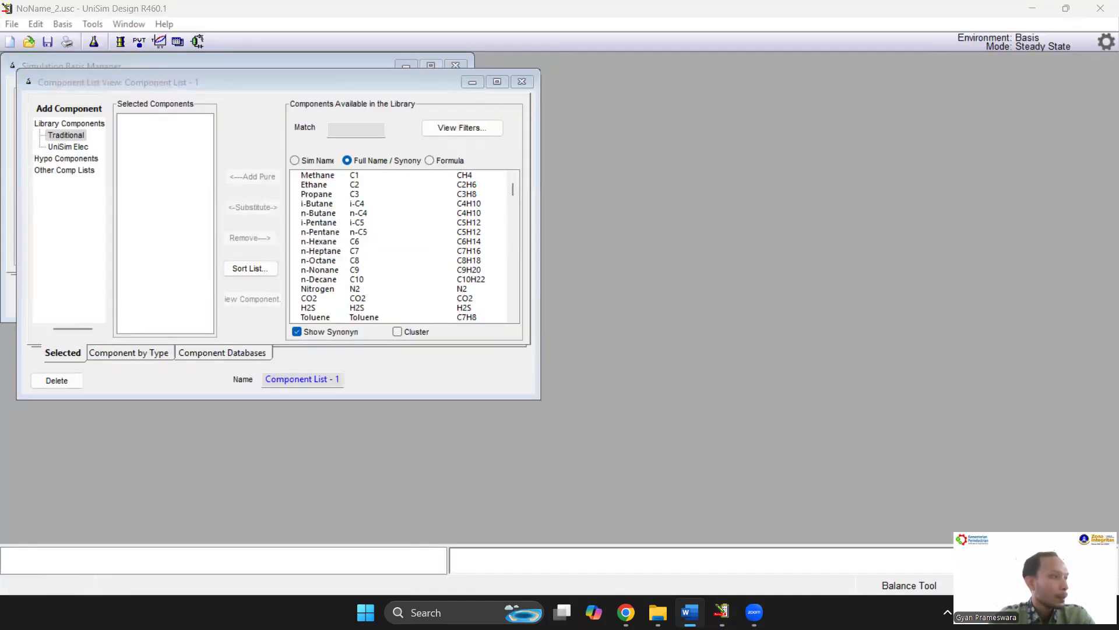
pyautogui.click(351, 133)
pyautogui.write('propane')
pyautogui.press('Return')
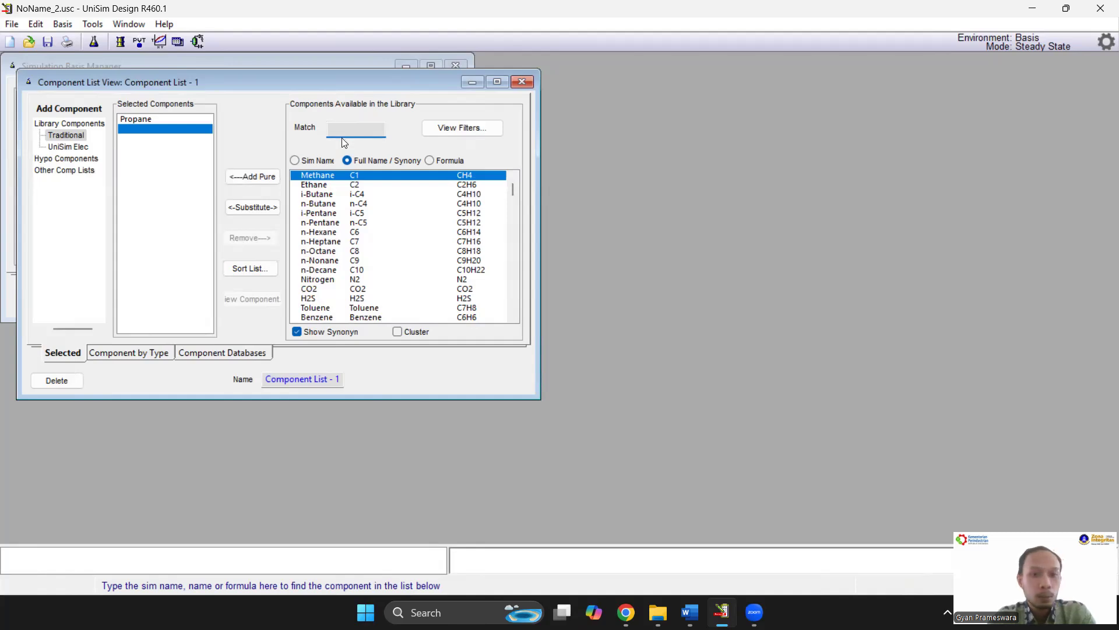
pyautogui.doubleClick(332, 196)
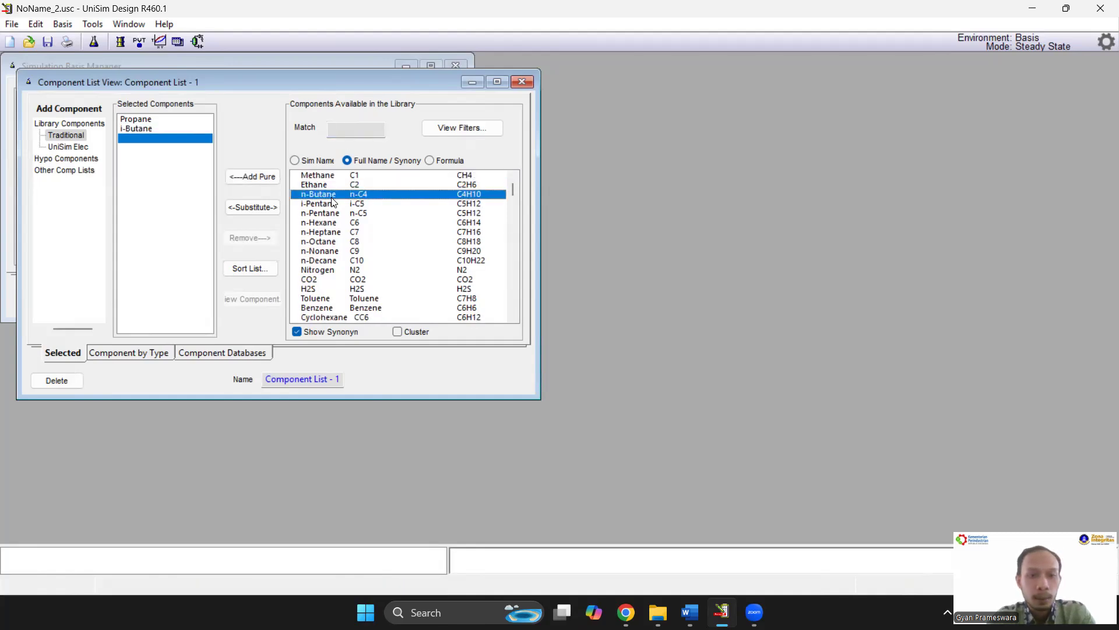
pyautogui.doubleClick(332, 196)
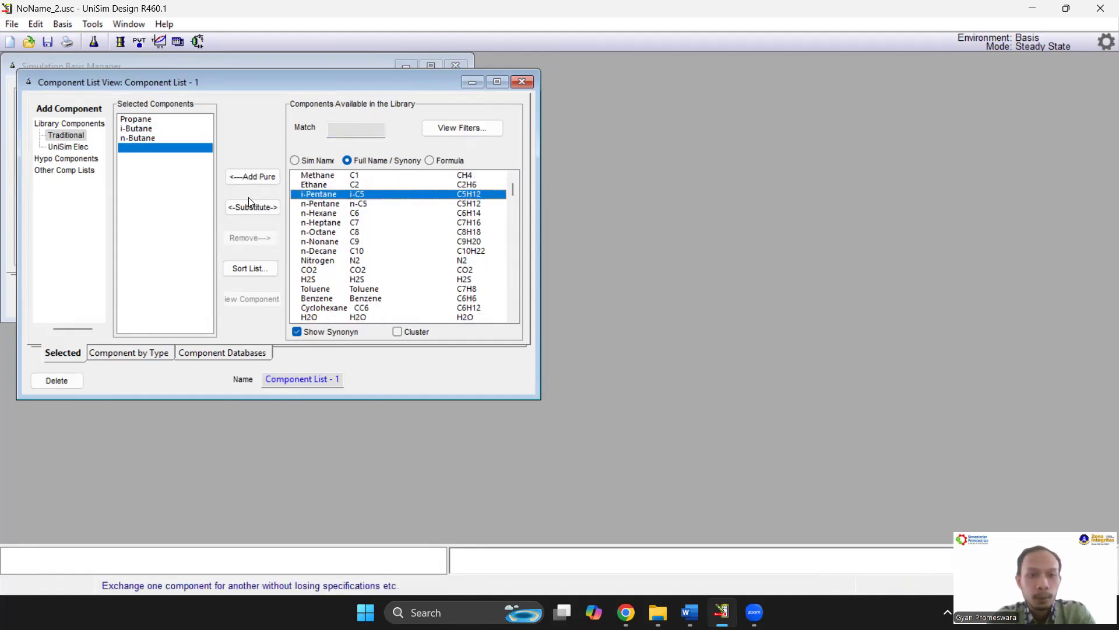
pyautogui.click(527, 81)
# Add a fluid package that uses the SRK property package.
pyautogui.click(116, 281)
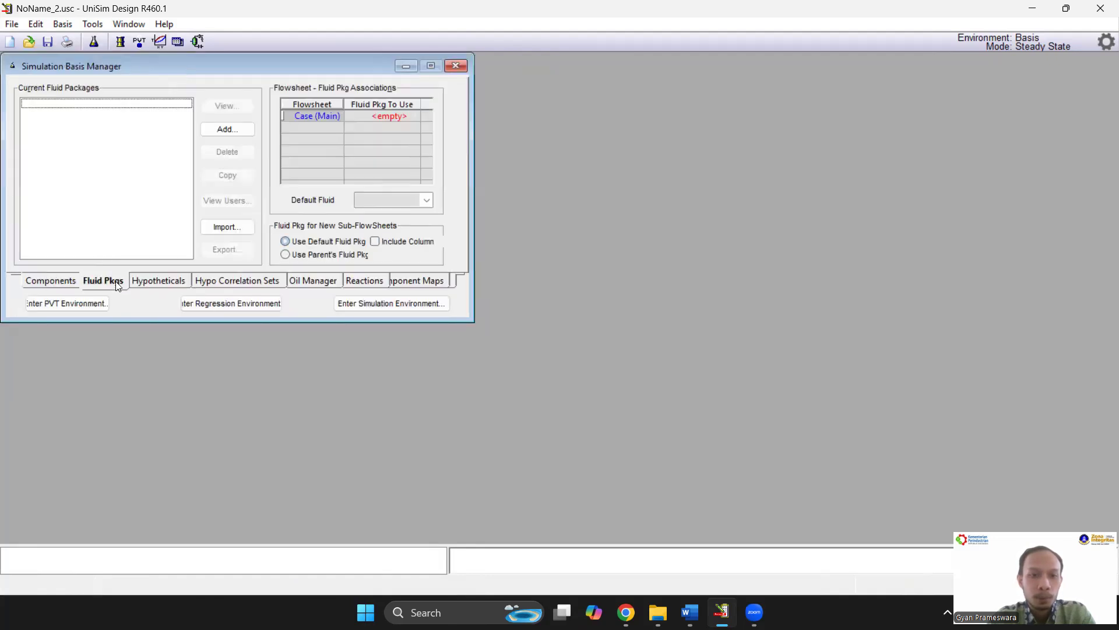
pyautogui.click(230, 130)
pyautogui.scroll(-10, 88, 198)
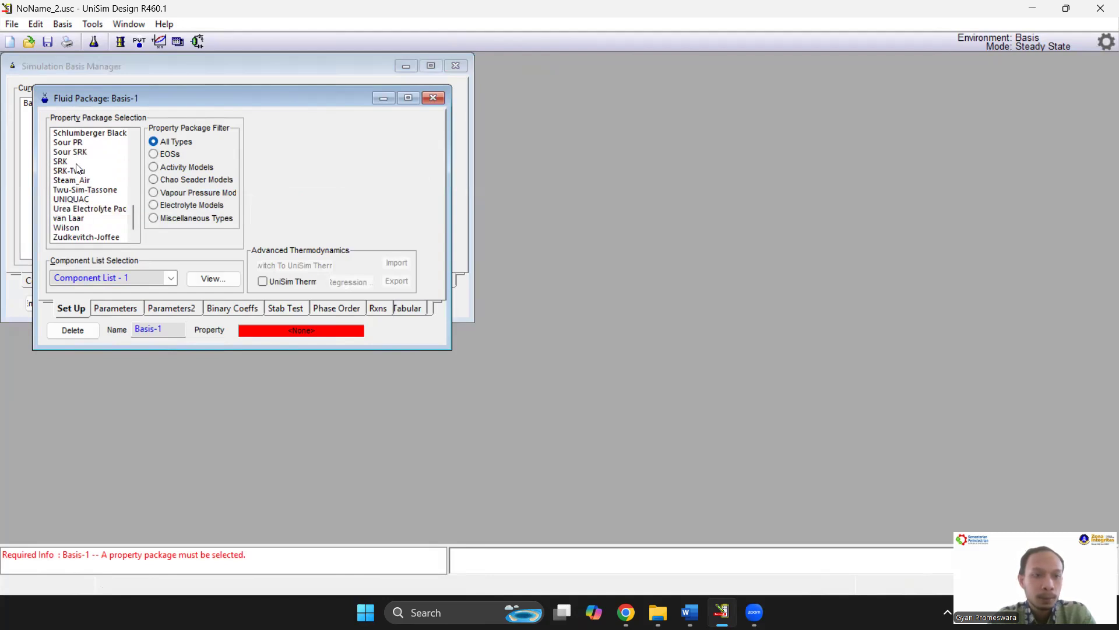
pyautogui.click(75, 163)
pyautogui.click(433, 98)
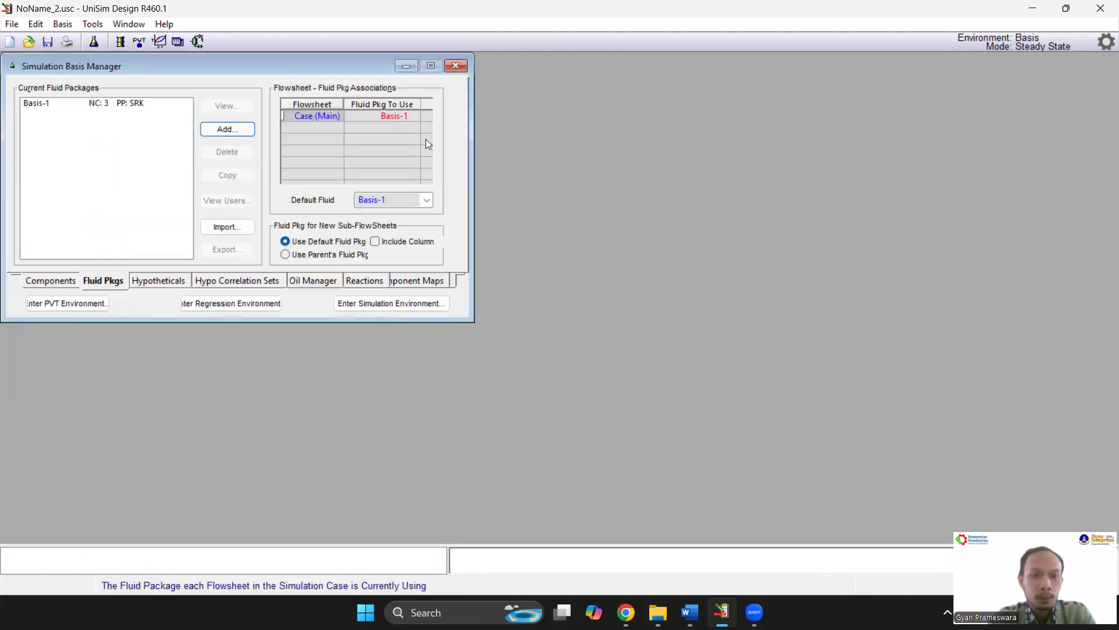
# Enter the simulation environment, maximize the flowsheet window and place a distillation column near its middle.
pyautogui.click(382, 304)
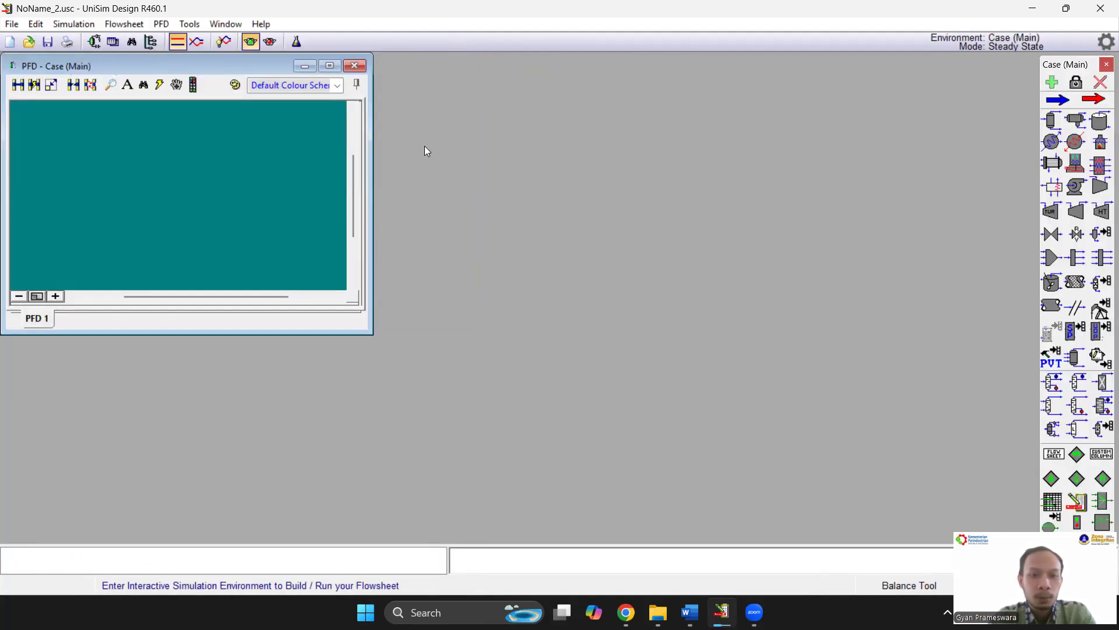
pyautogui.click(335, 67)
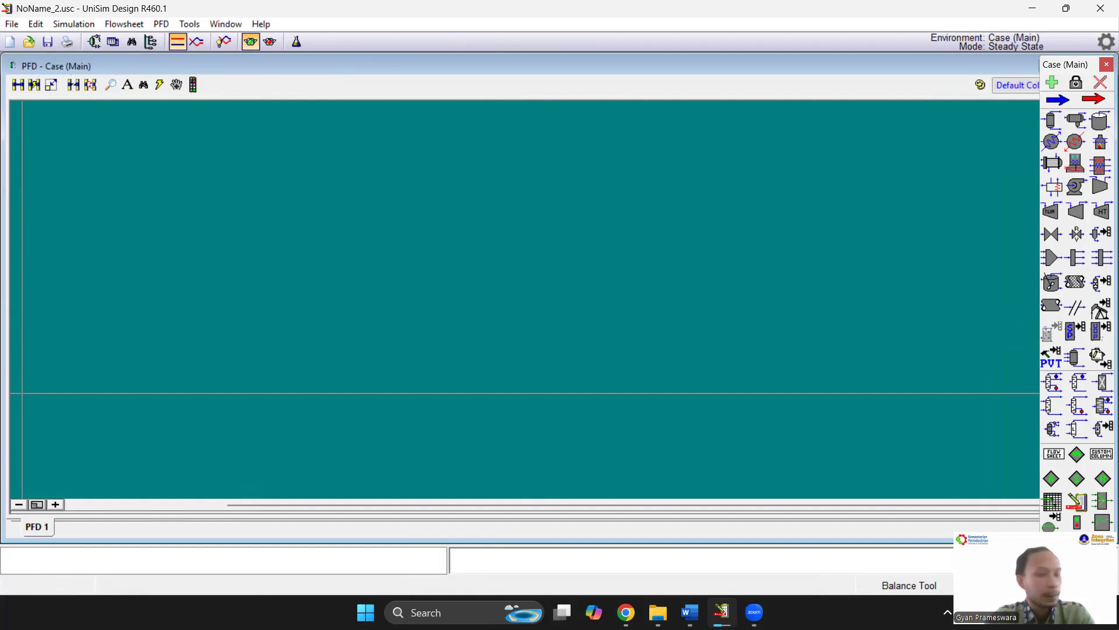
pyautogui.click(1055, 385)
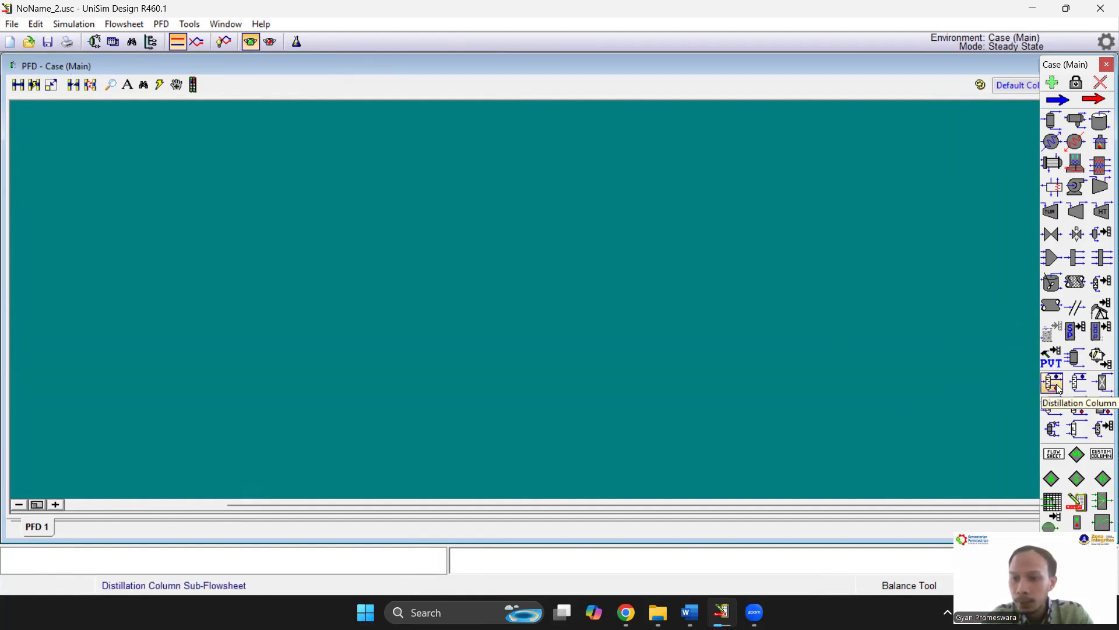
pyautogui.click(472, 345)
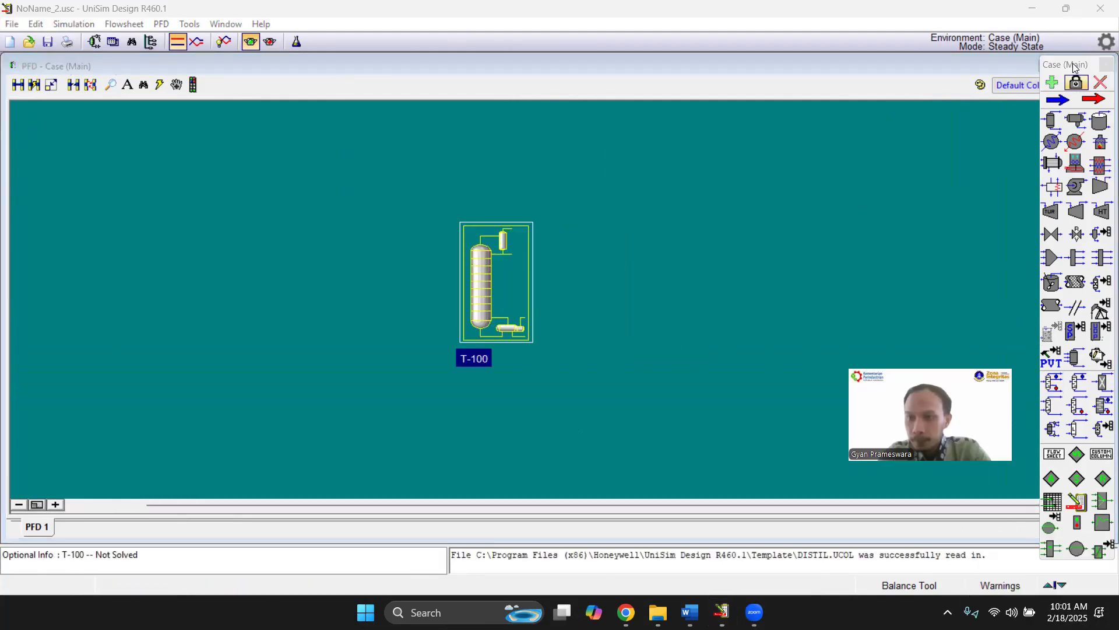
pyautogui.moveTo(1068, 69); pyautogui.dragTo(1064, 95)
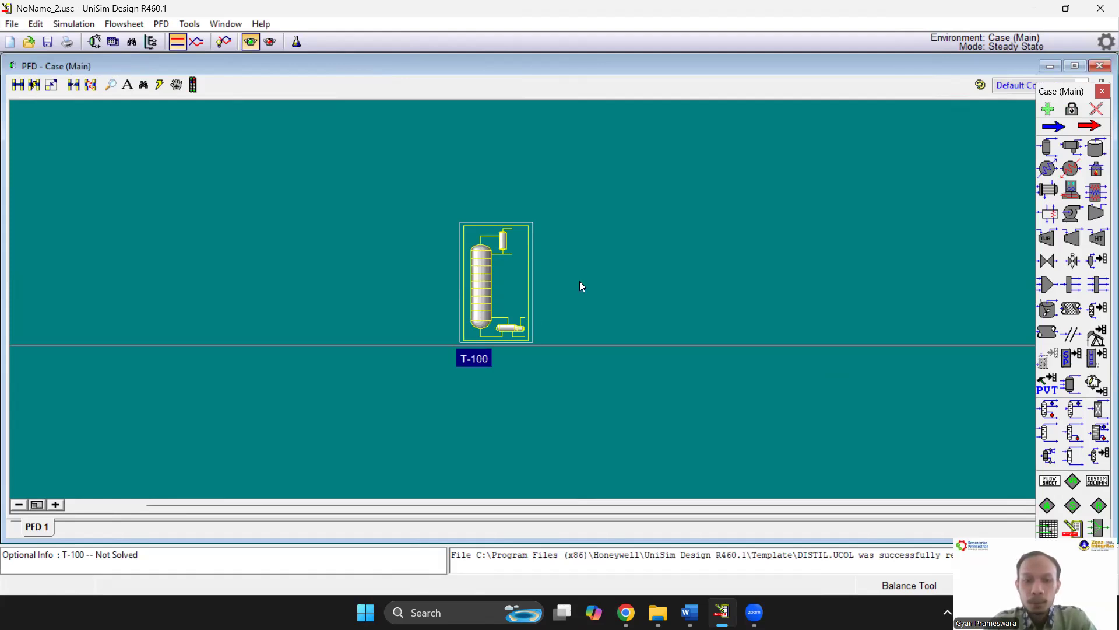
# Open the setup of distillation column T-100 and enter "feed" as its inlet stream.
pyautogui.scroll(1, 566, 298)
pyautogui.scroll(1, 565, 299)
pyautogui.scroll(1, 323, 270)
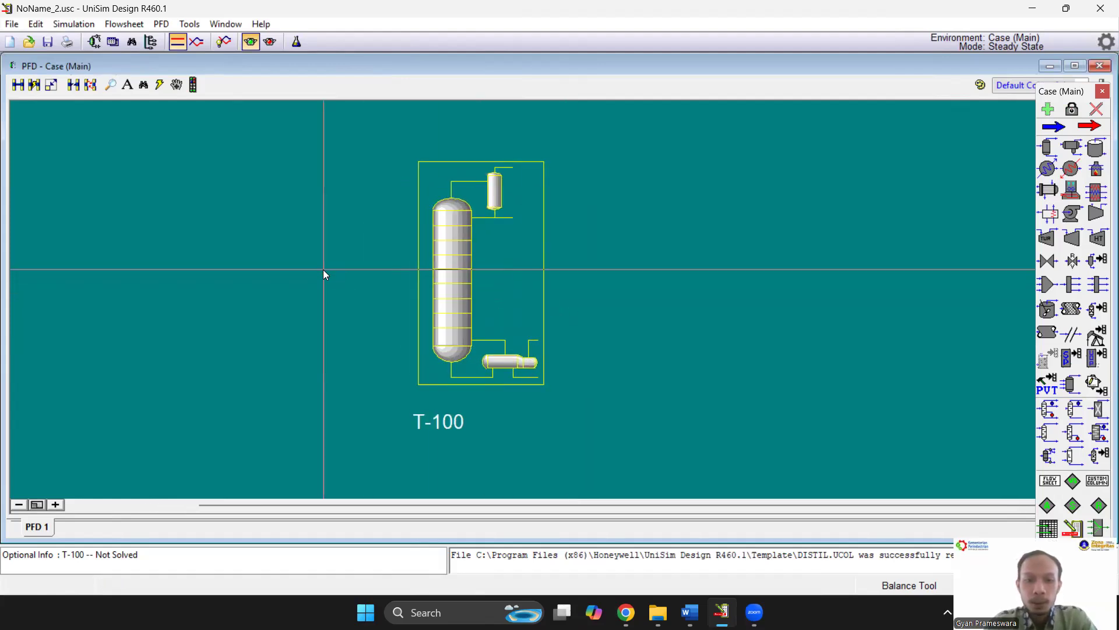
pyautogui.doubleClick(459, 263)
pyautogui.click(425, 293)
pyautogui.write('fee')
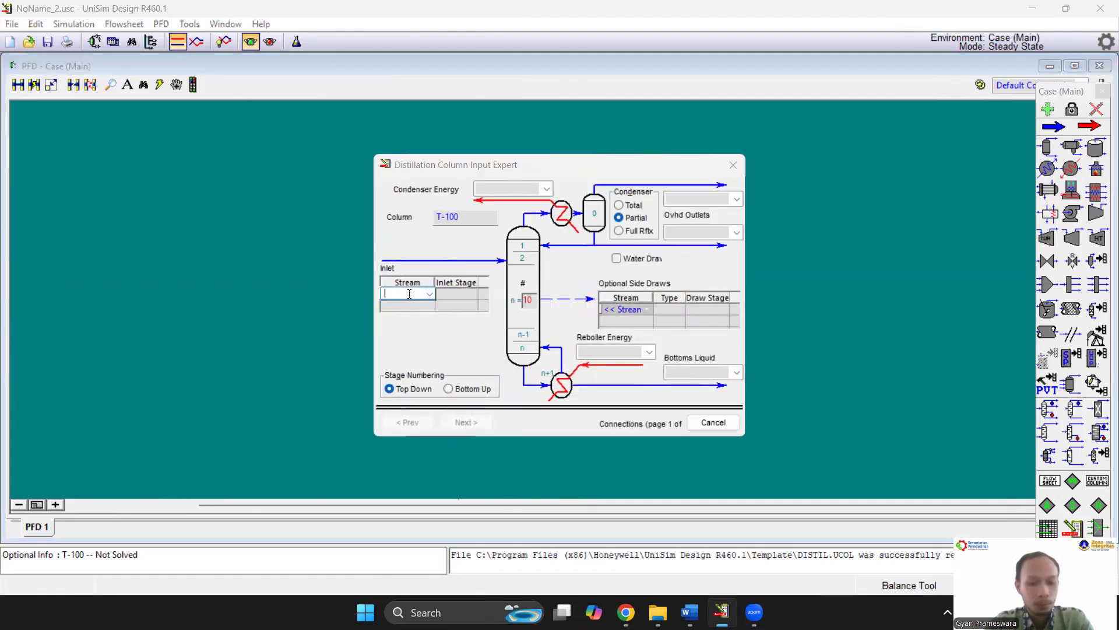
pyautogui.write('d')
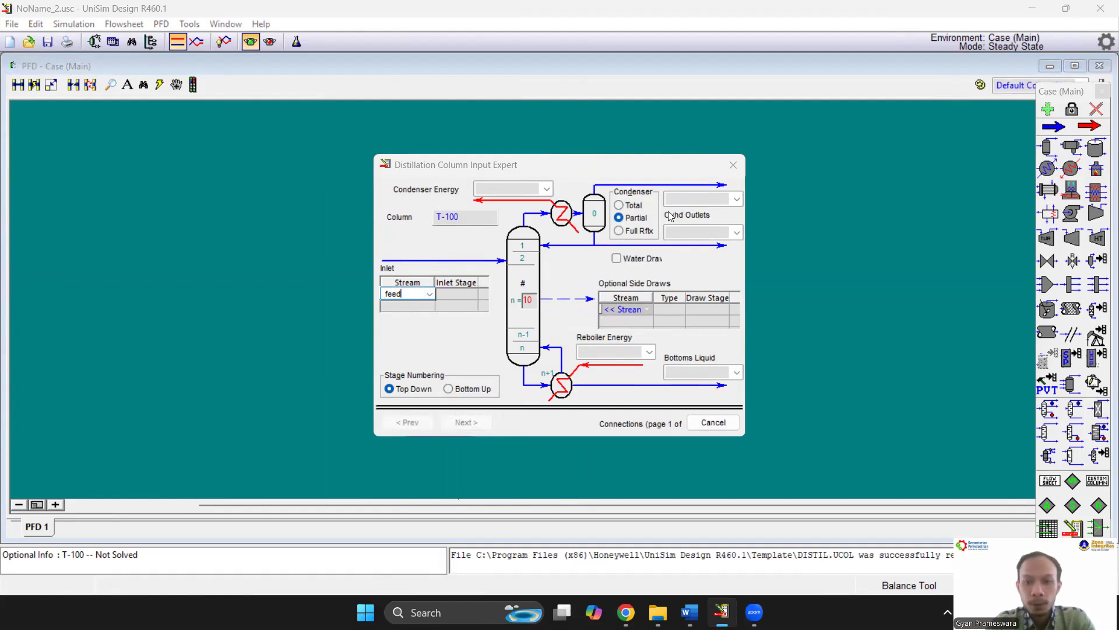
# Choose a total condenser and name the overhead liquid top, bottoms liquid bottom, reboiler energy qreb and condenser energy qcond.
pyautogui.click(632, 205)
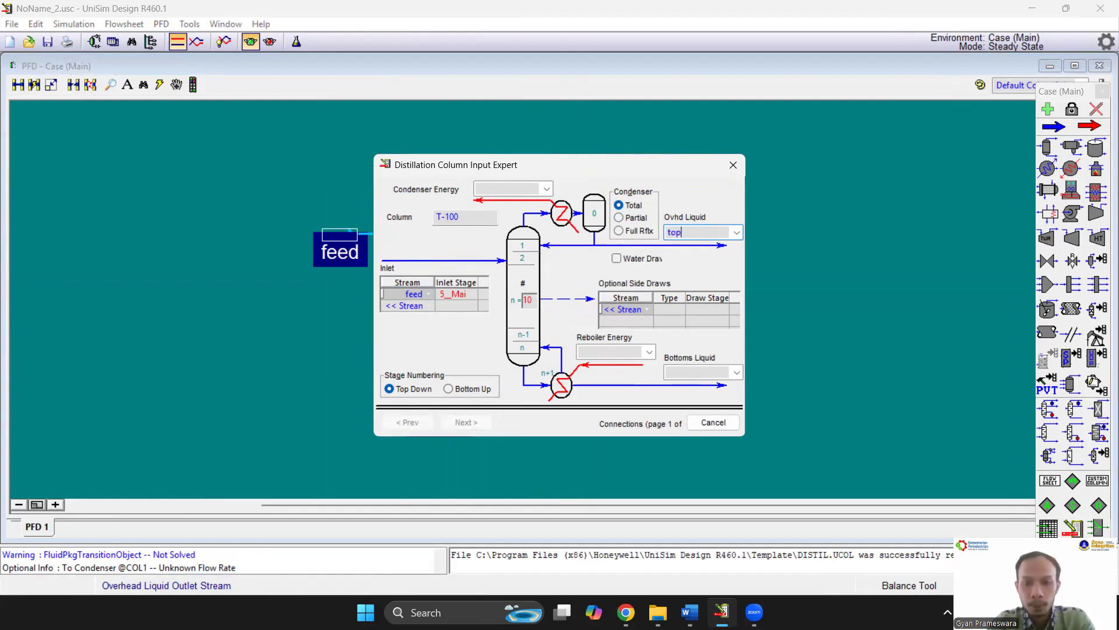
pyautogui.click(701, 374)
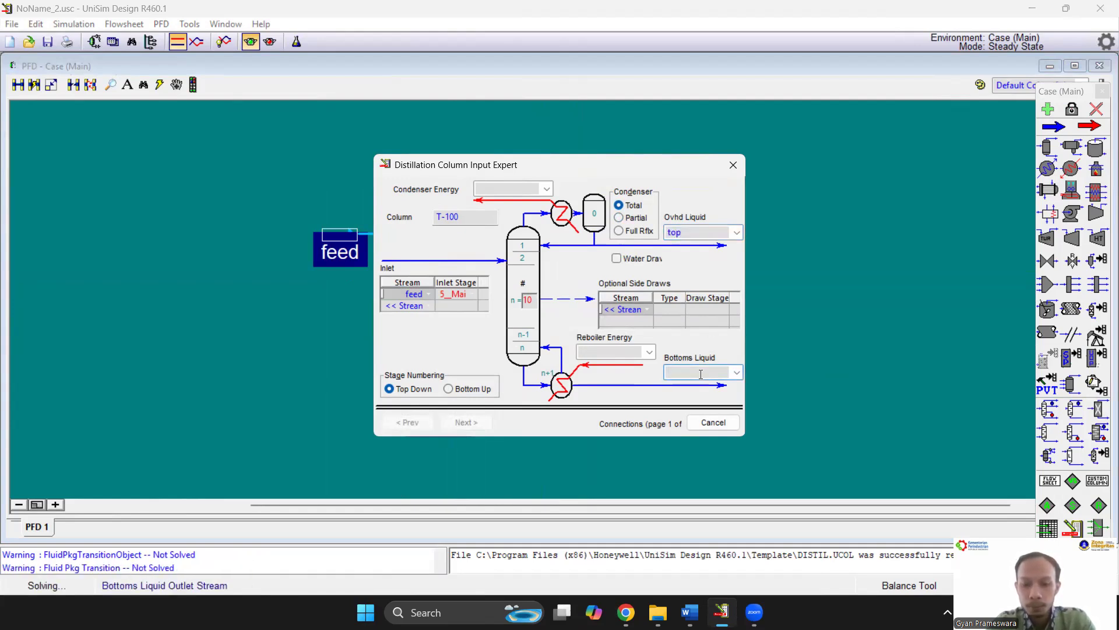
pyautogui.write('bottom')
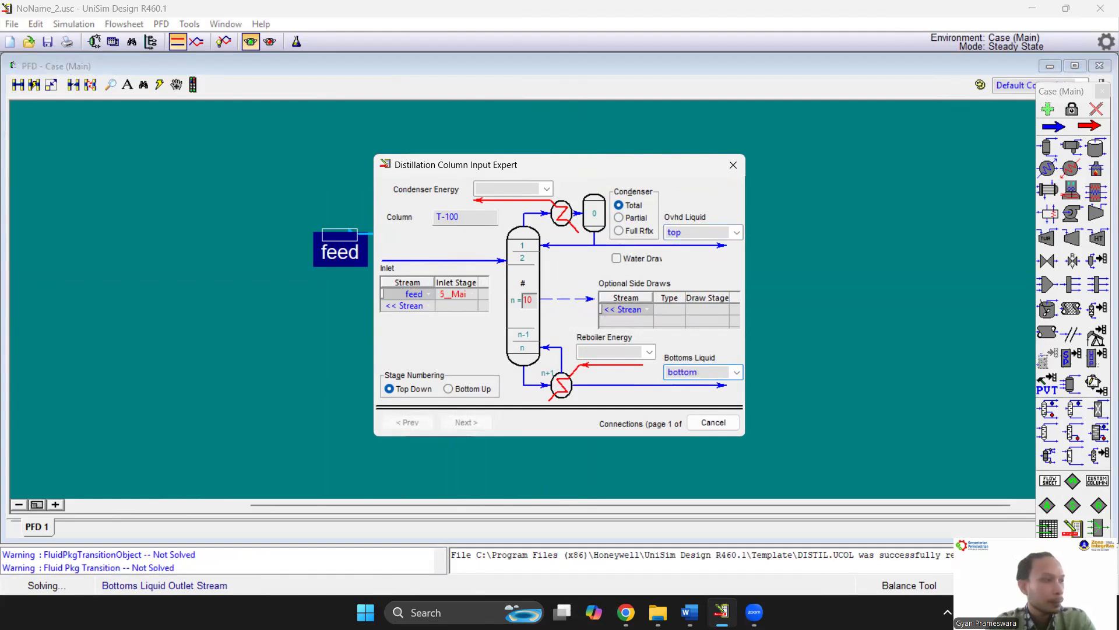
pyautogui.click(599, 350)
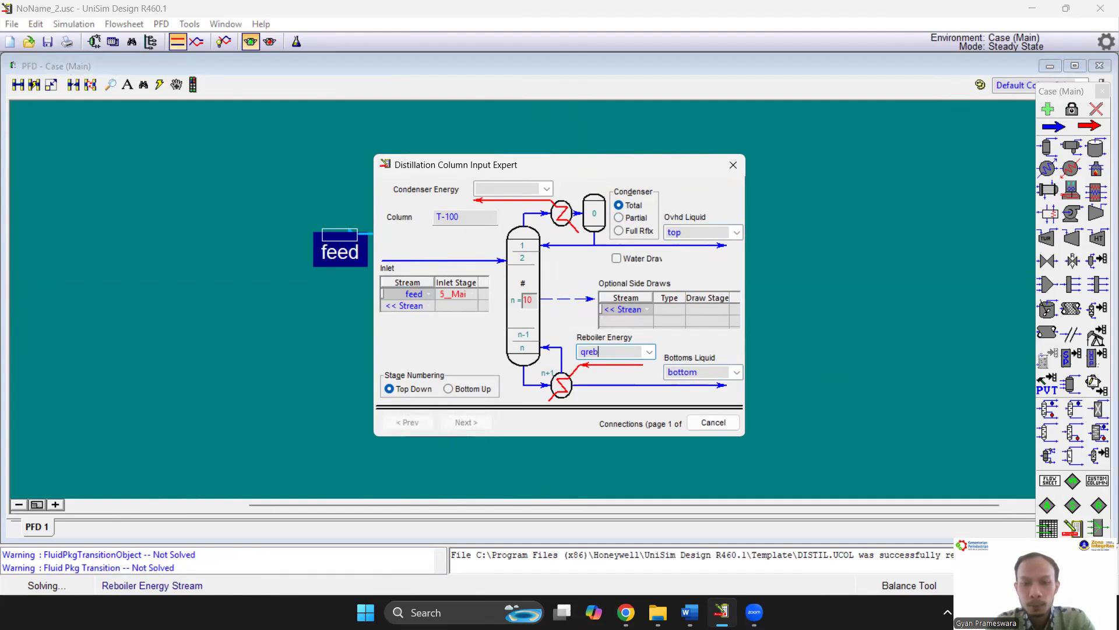
pyautogui.click(515, 189)
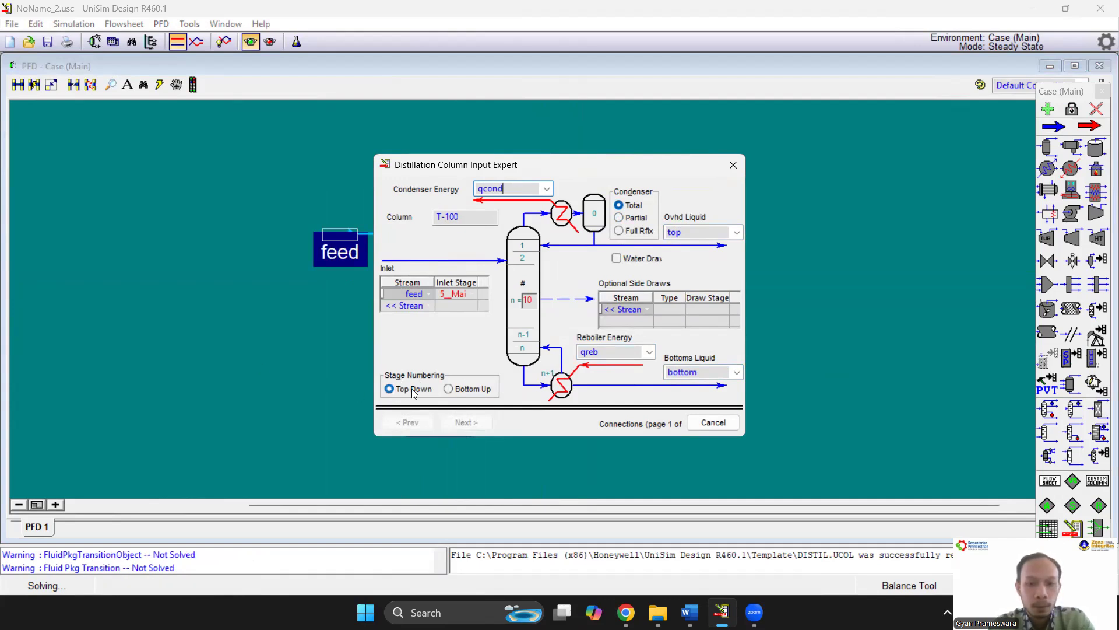
# Set the column's number of stages to 42.
pyautogui.click(530, 301)
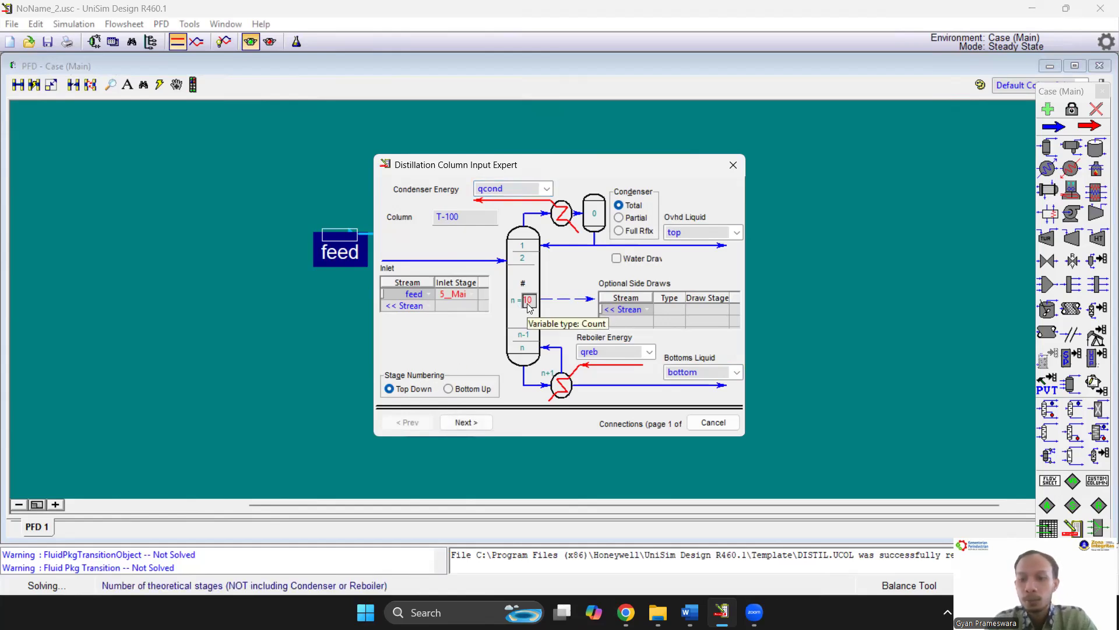
pyautogui.write('42')
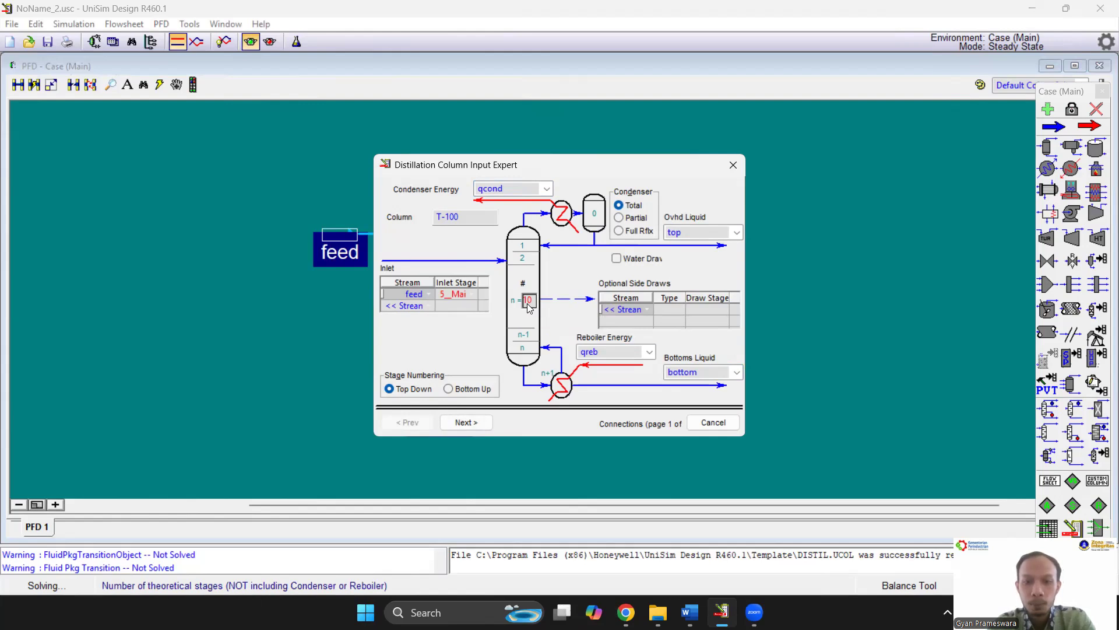
pyautogui.press('Return')
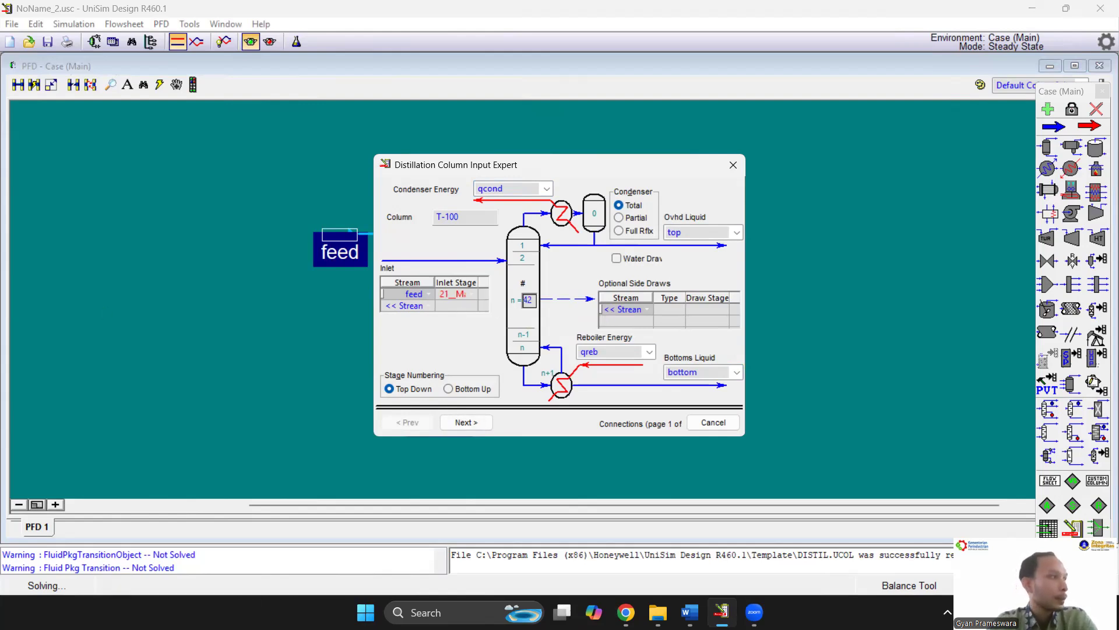
pyautogui.click(466, 422)
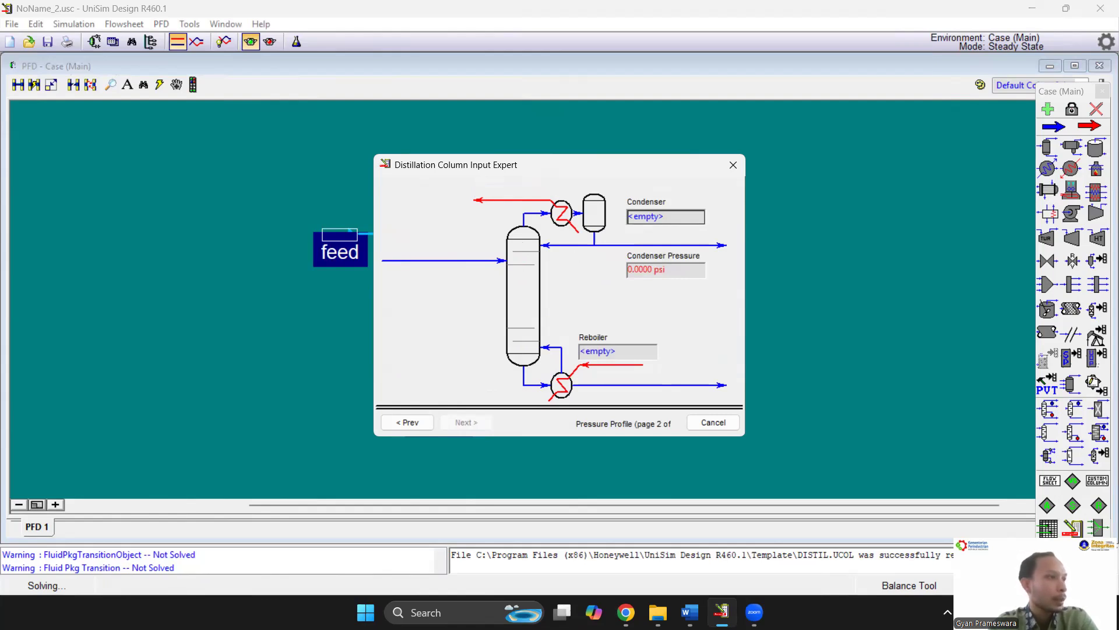
pyautogui.click(665, 217)
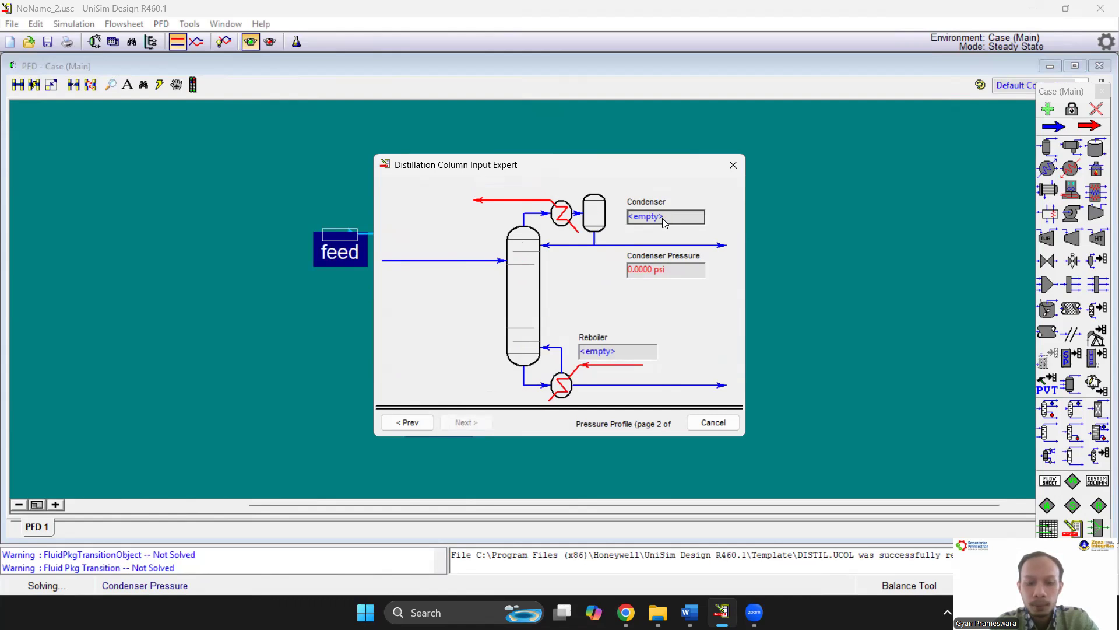
pyautogui.write('200')
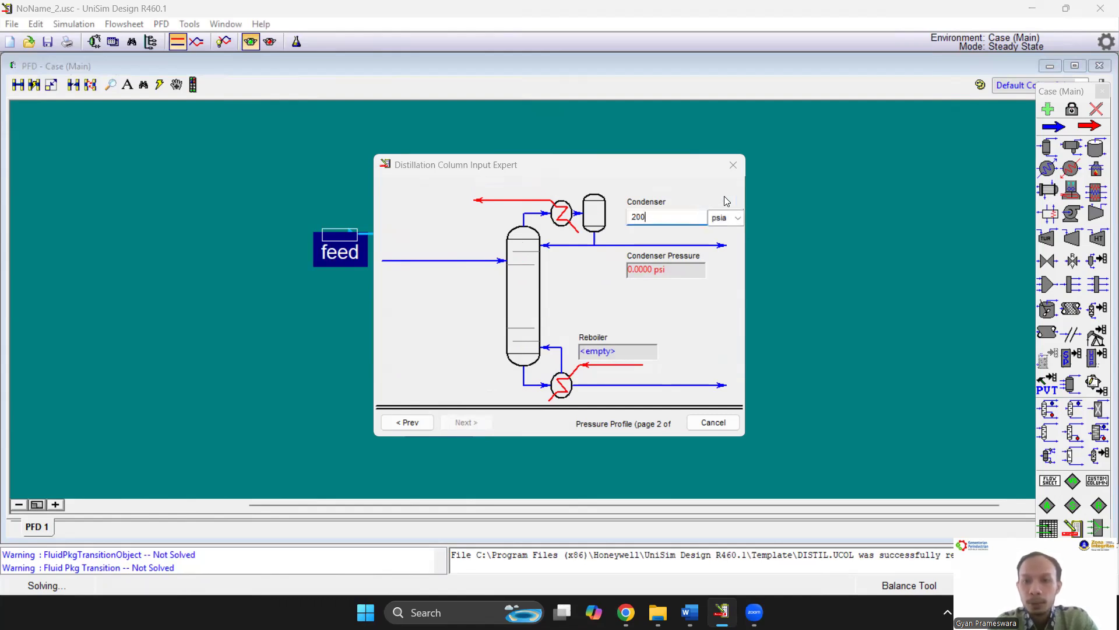
pyautogui.doubleClick(643, 217)
pyautogui.press('BackSpace')
pyautogui.click(696, 336)
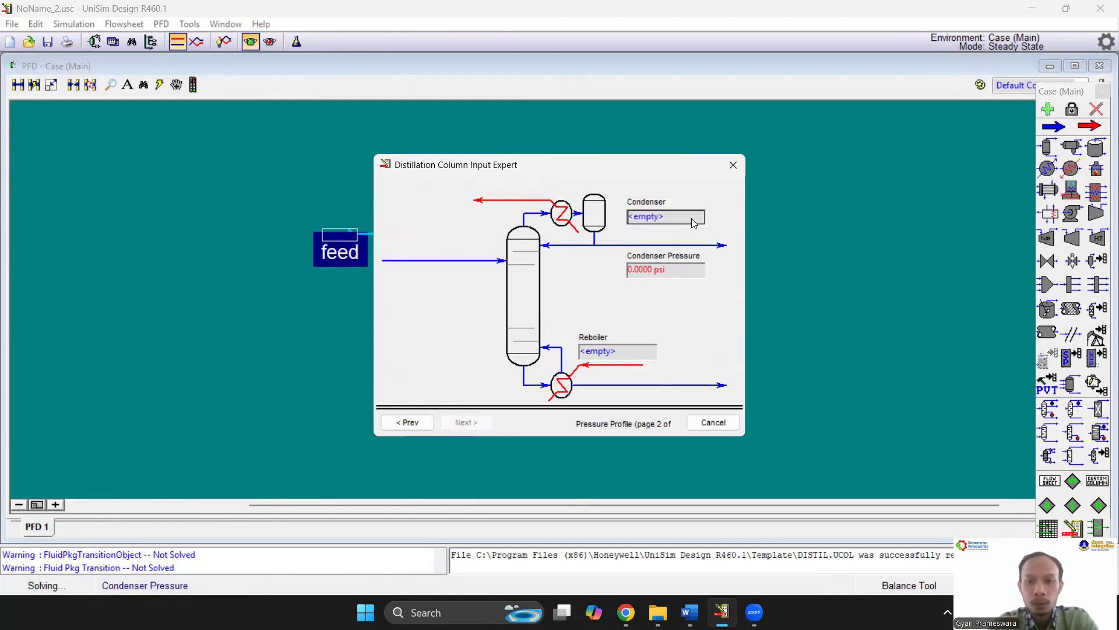
# Leave the column setup, switch the session's unit set to SI in the preferences and save them.
pyautogui.click(723, 422)
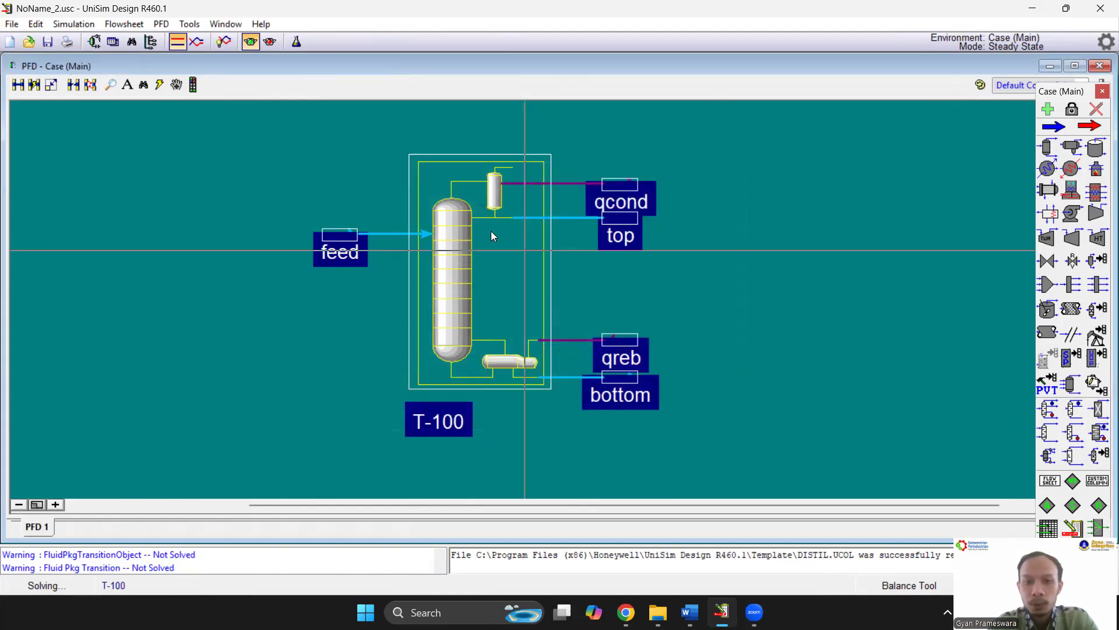
pyautogui.click(195, 23)
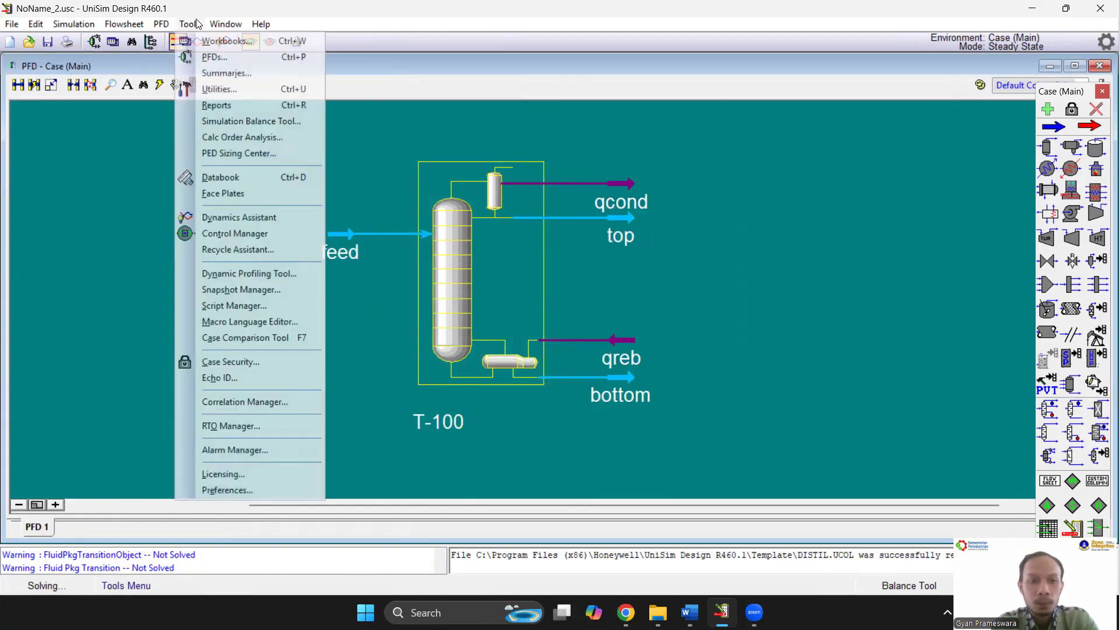
pyautogui.click(231, 489)
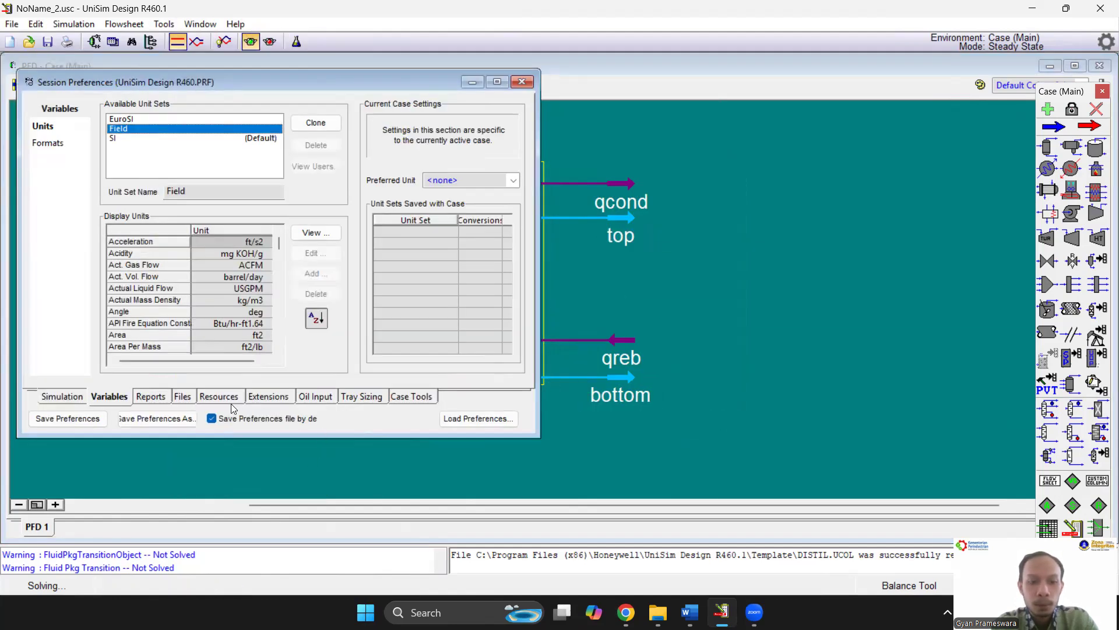
pyautogui.click(138, 138)
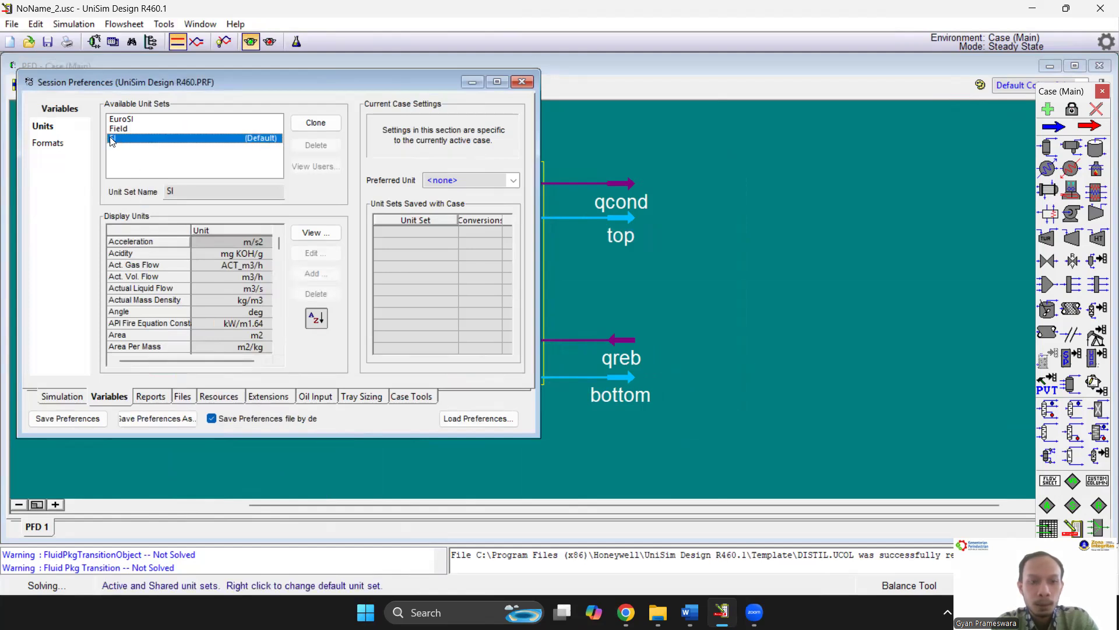
pyautogui.click(86, 421)
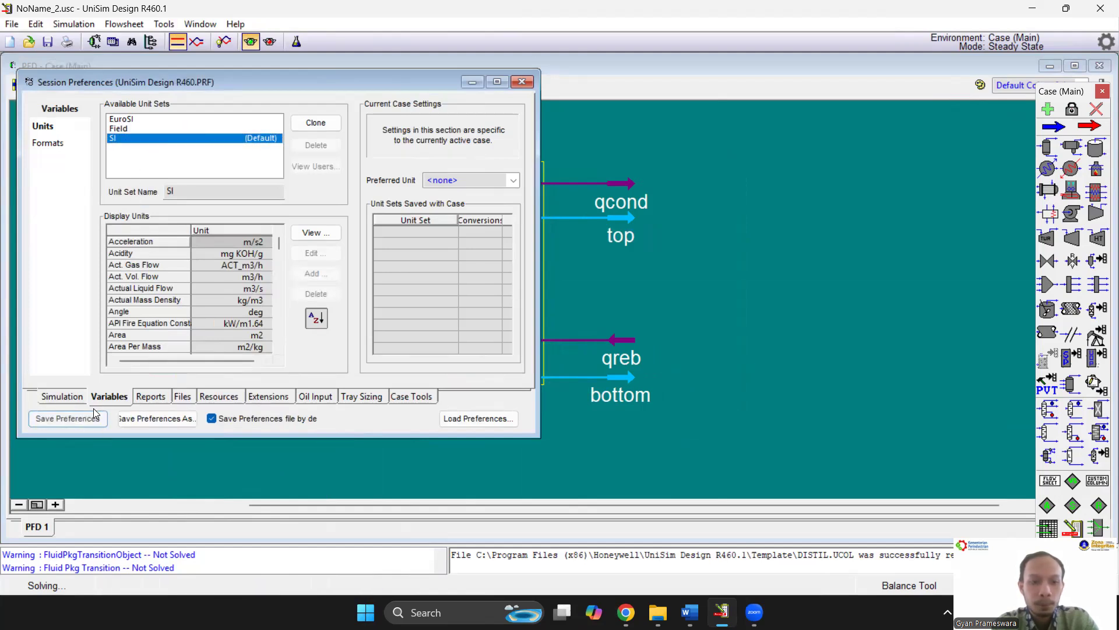
pyautogui.click(522, 81)
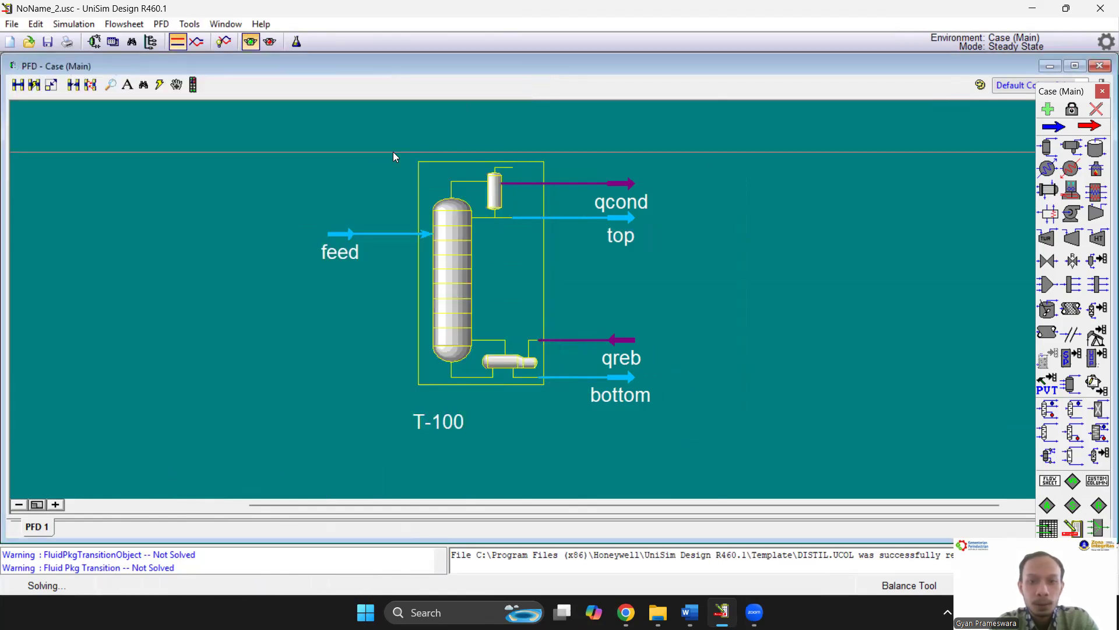
# Reopen the setup of column T-100 and set the condenser pressure to 200 kPa and the reboiler pressure to 202.6 kPa.
pyautogui.doubleClick(447, 249)
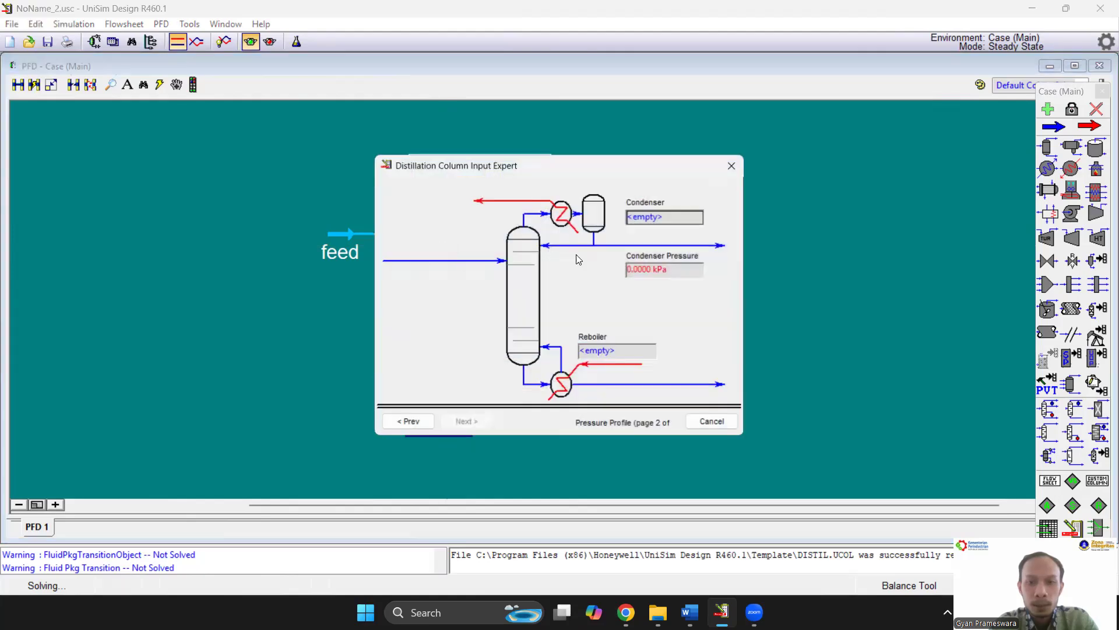
pyautogui.click(658, 217)
pyautogui.write('200')
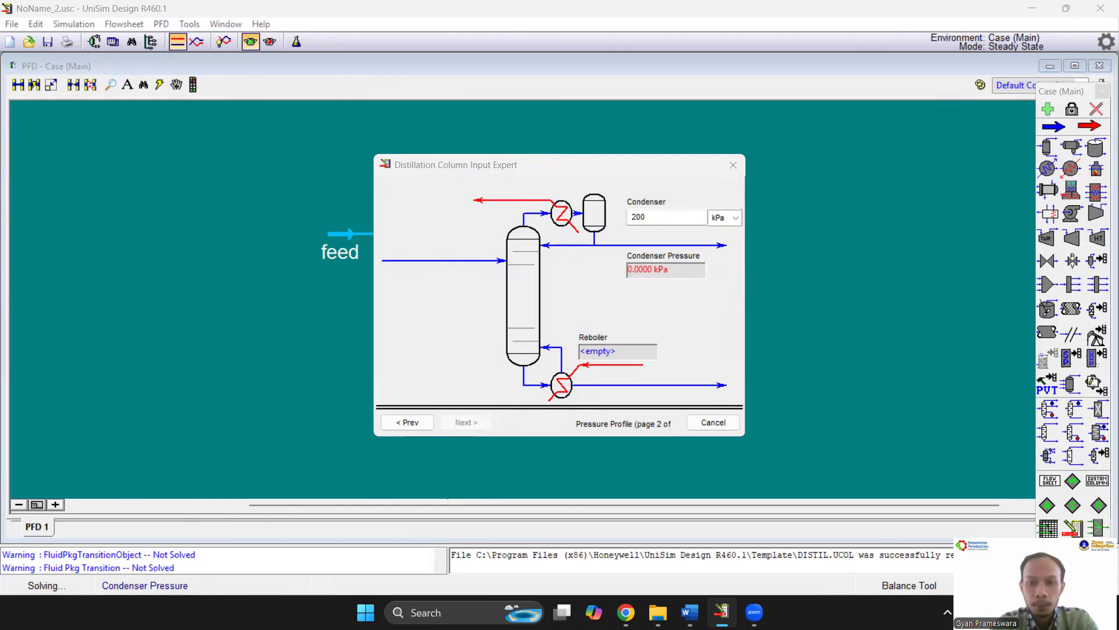
pyautogui.click(613, 346)
pyautogui.write('202.6')
pyautogui.press('Return')
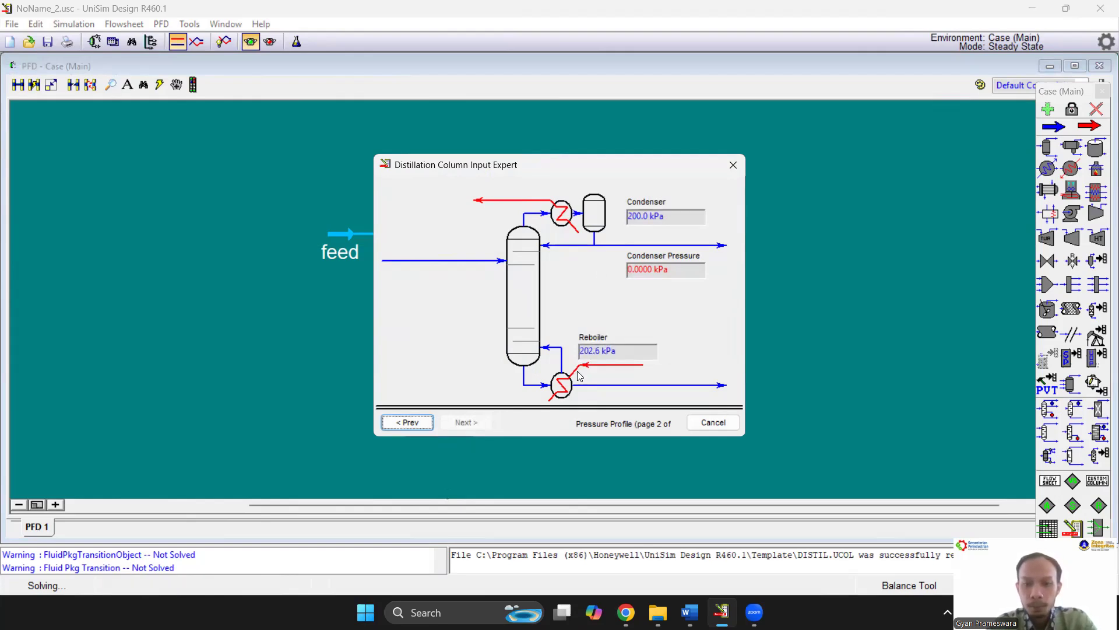
# Skip the optional temperature estimates, set the molar reflux ratio to 3.3 and finish the column setup.
pyautogui.click(458, 422)
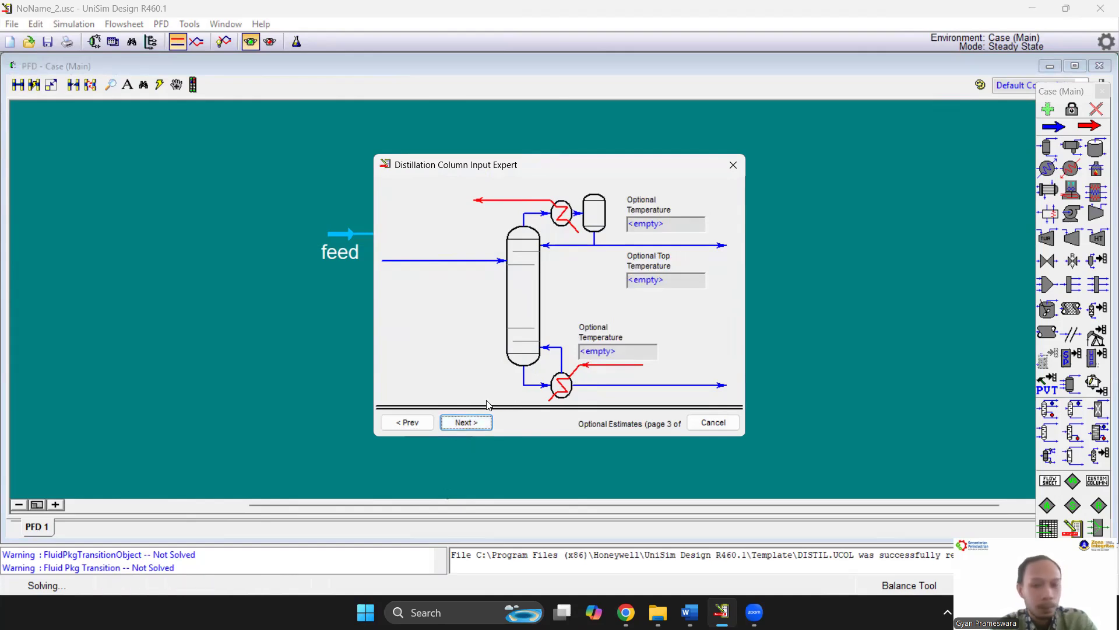
pyautogui.click(465, 422)
pyautogui.click(575, 277)
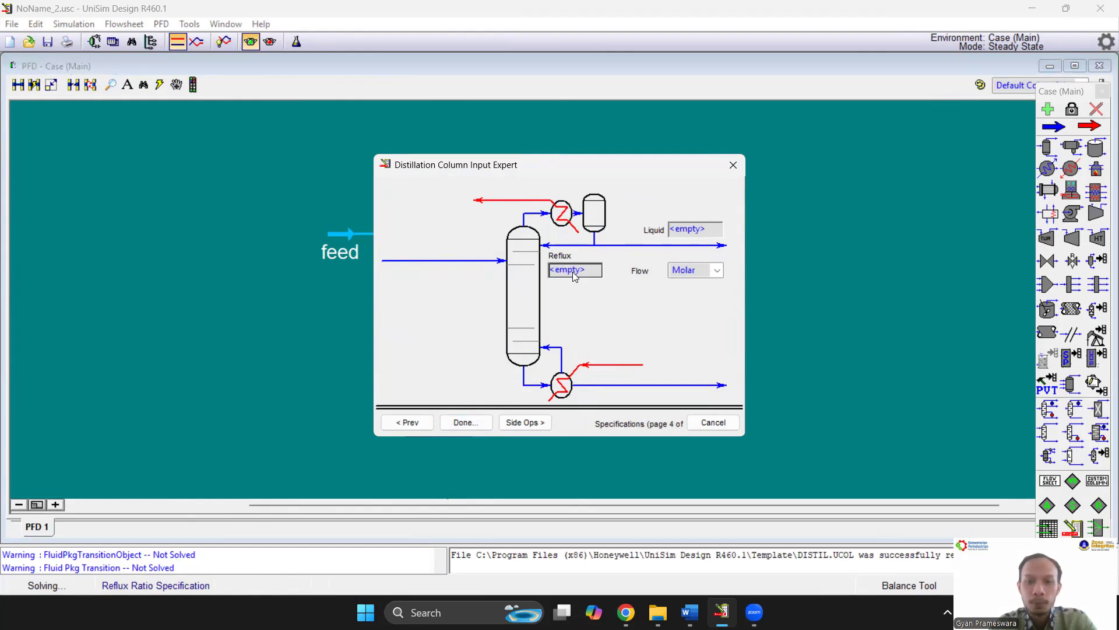
pyautogui.write('3.3')
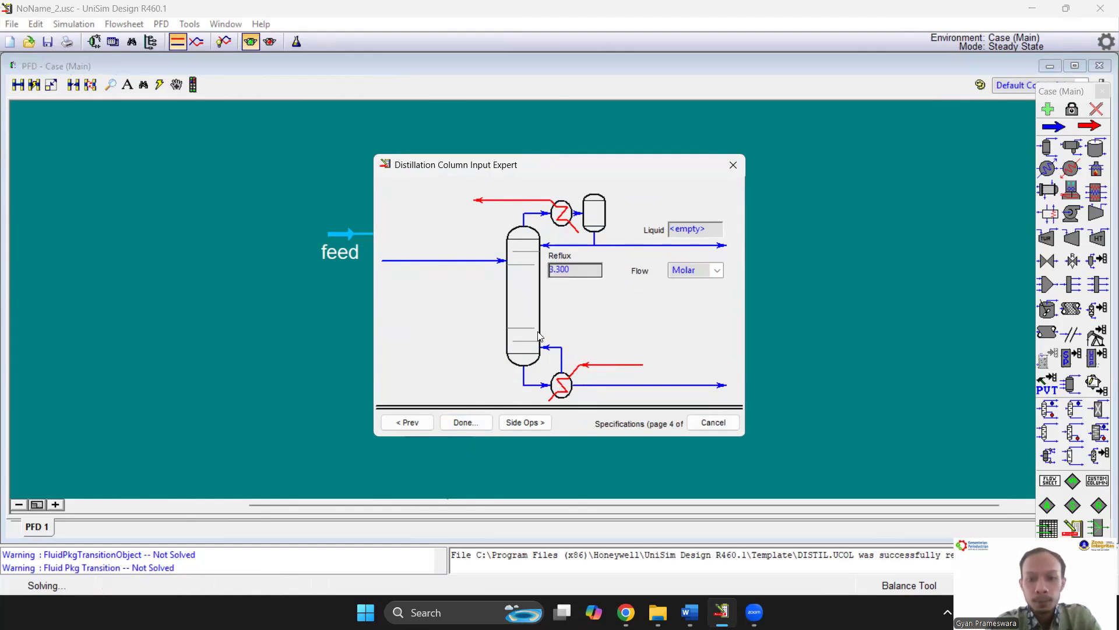
pyautogui.click(465, 422)
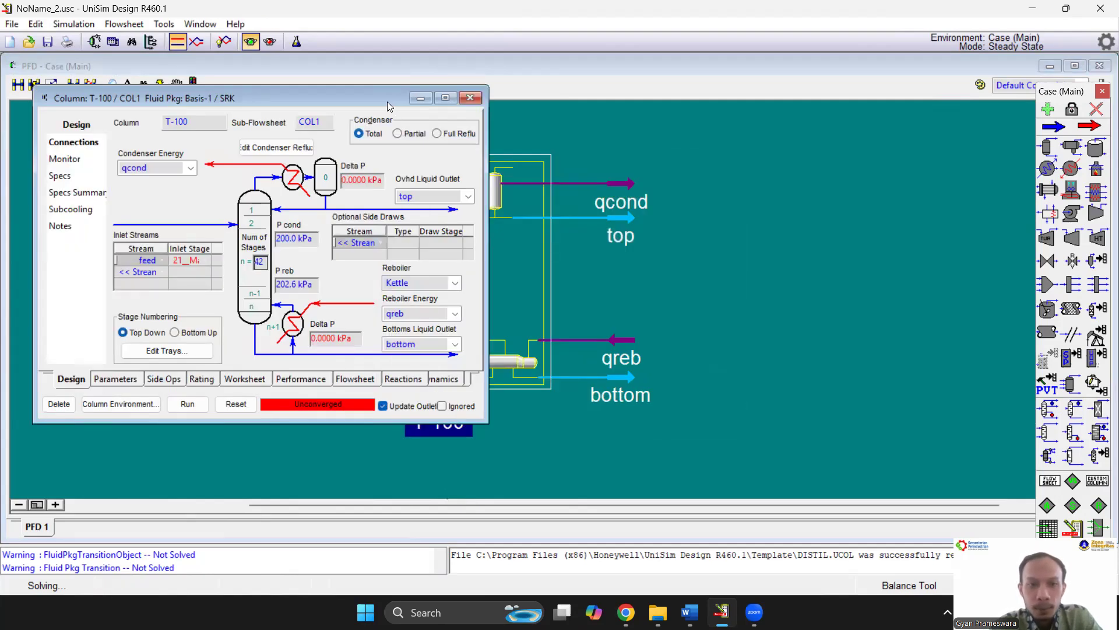
pyautogui.moveTo(423, 107); pyautogui.dragTo(651, 92)
pyautogui.click(670, 80)
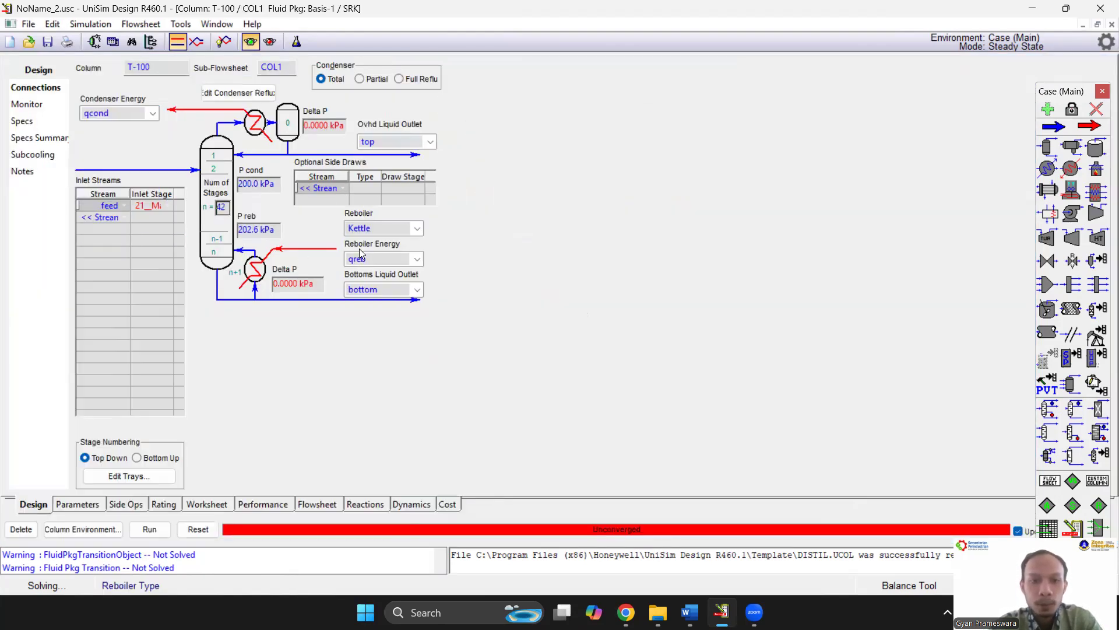
pyautogui.click(1097, 24)
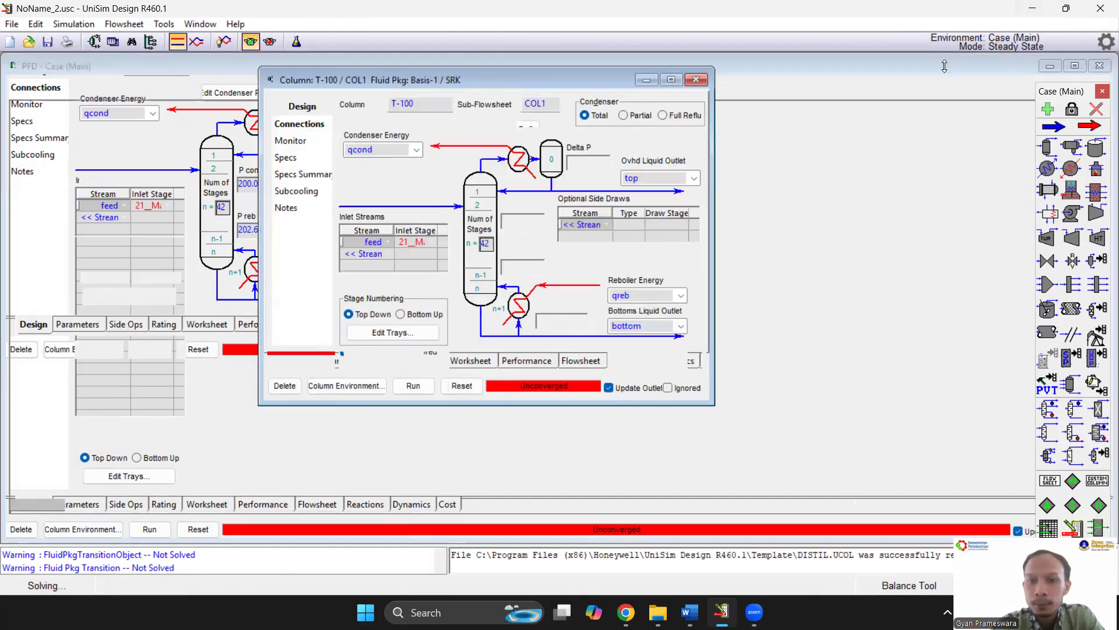
pyautogui.moveTo(532, 75); pyautogui.dragTo(524, 86)
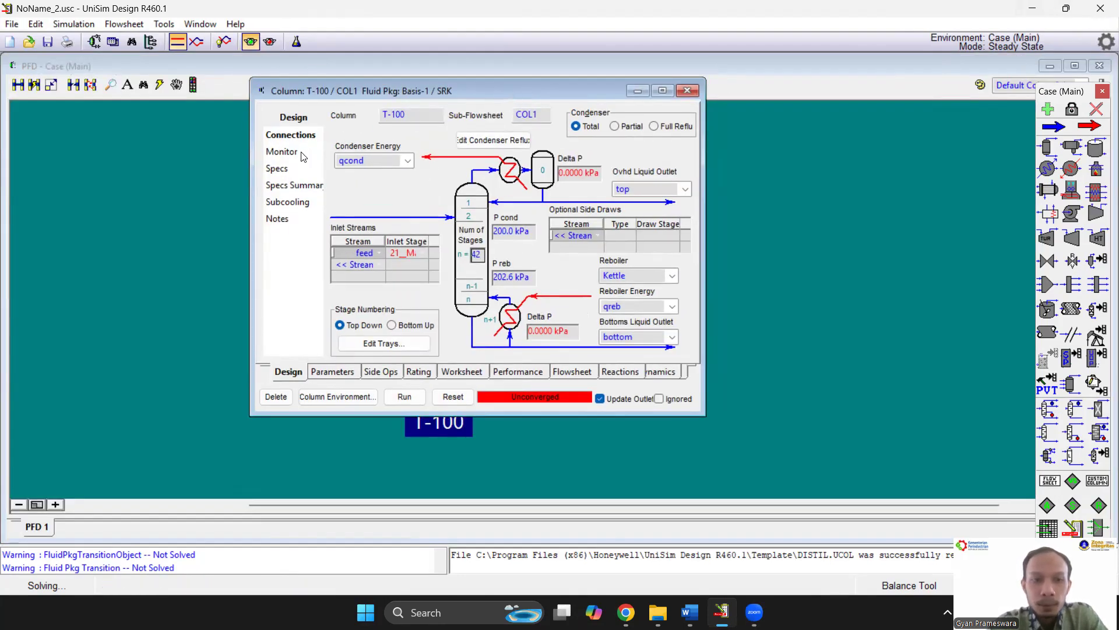
# Add a column component fraction specification to the monitored specifications of column T-100.
pyautogui.click(282, 151)
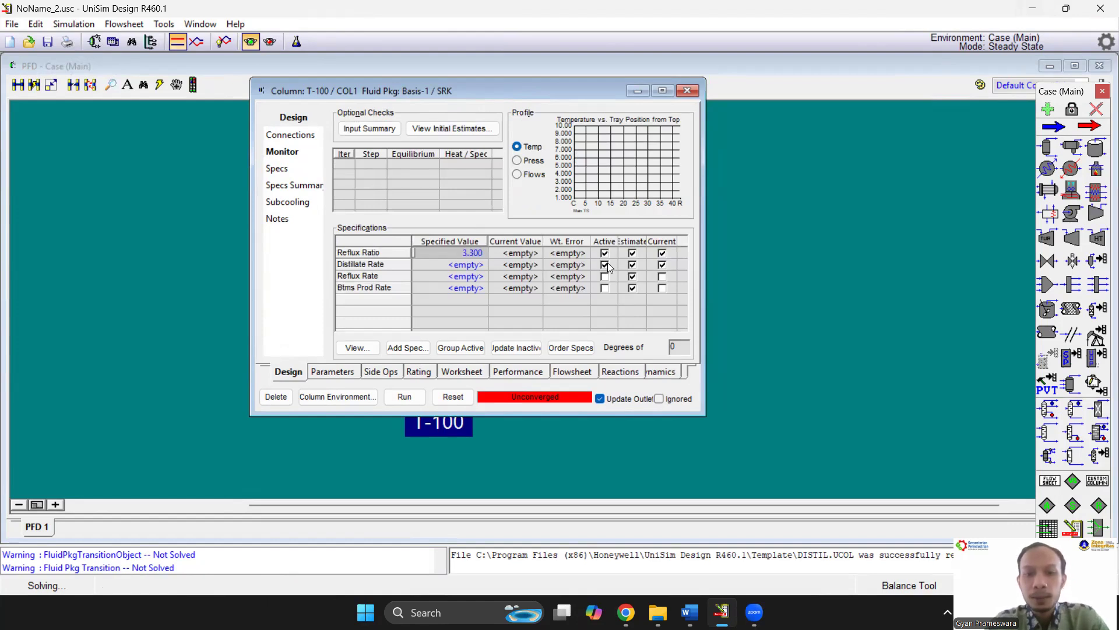
pyautogui.click(379, 250)
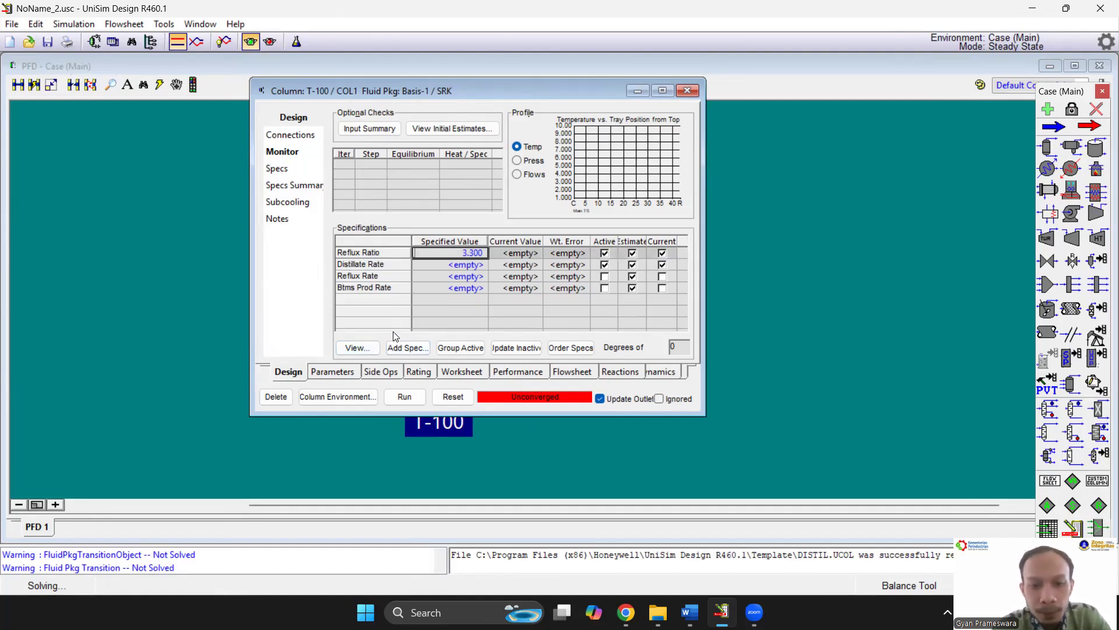
pyautogui.click(399, 347)
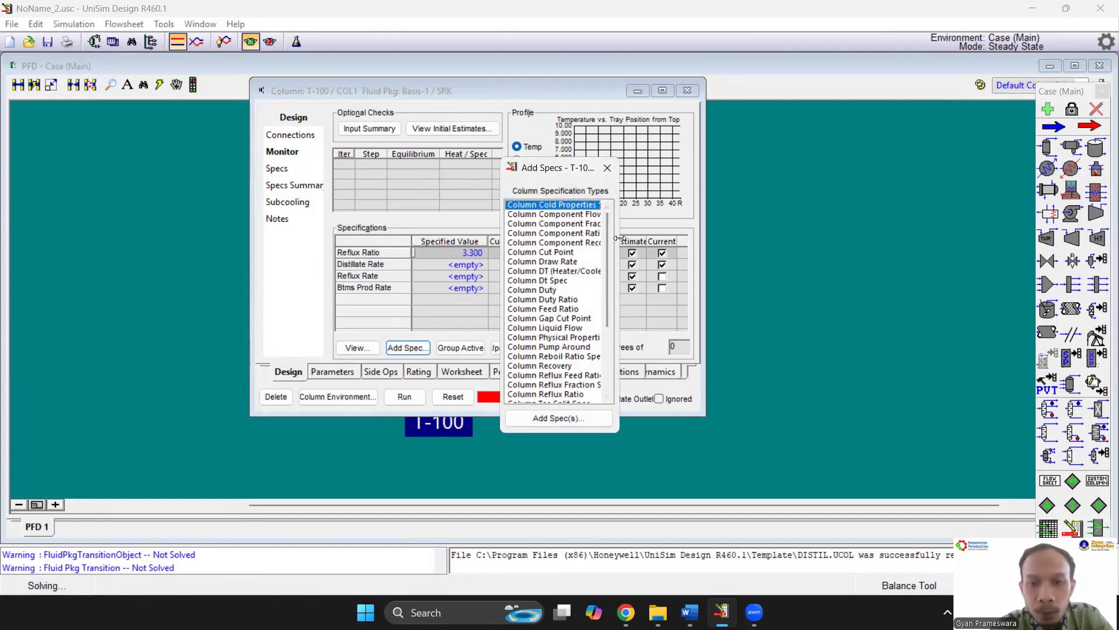
pyautogui.click(555, 226)
pyautogui.click(555, 418)
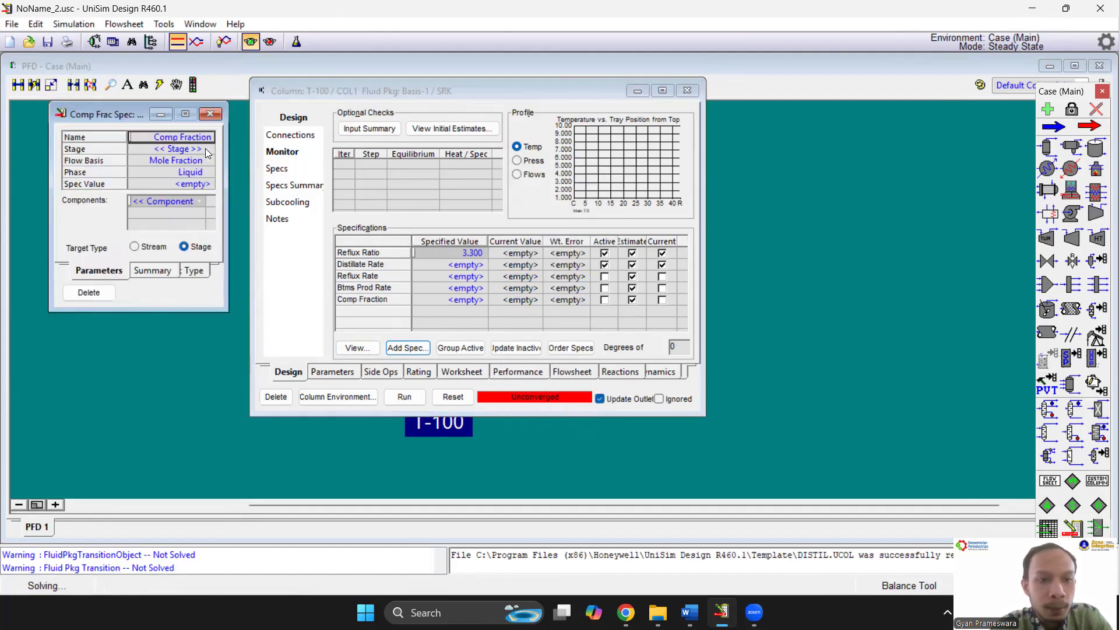
pyautogui.click(205, 148)
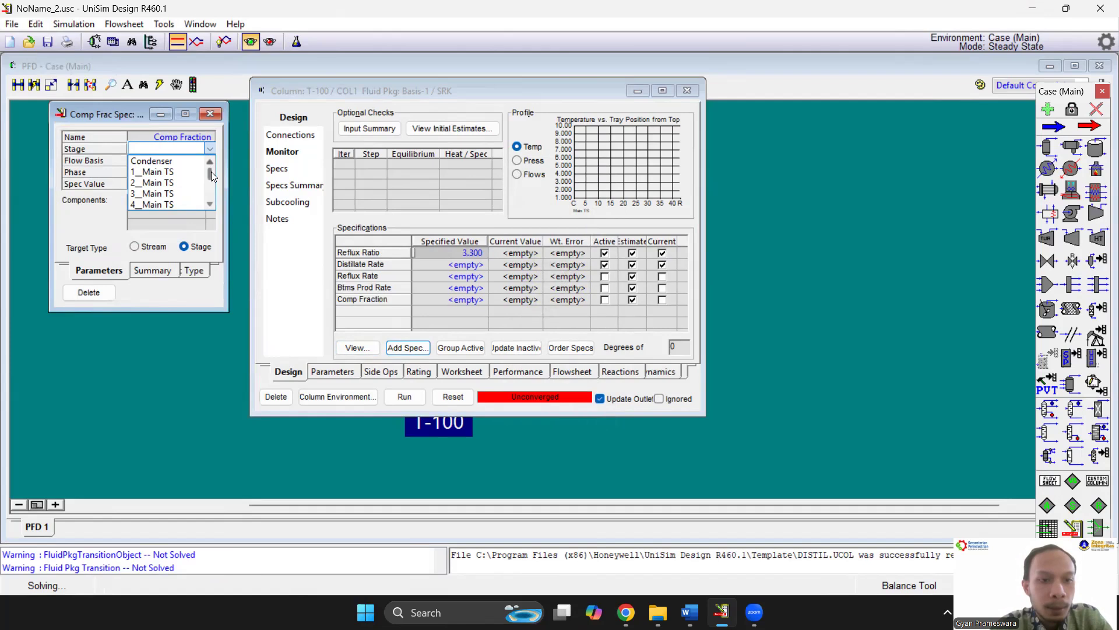
pyautogui.click(165, 248)
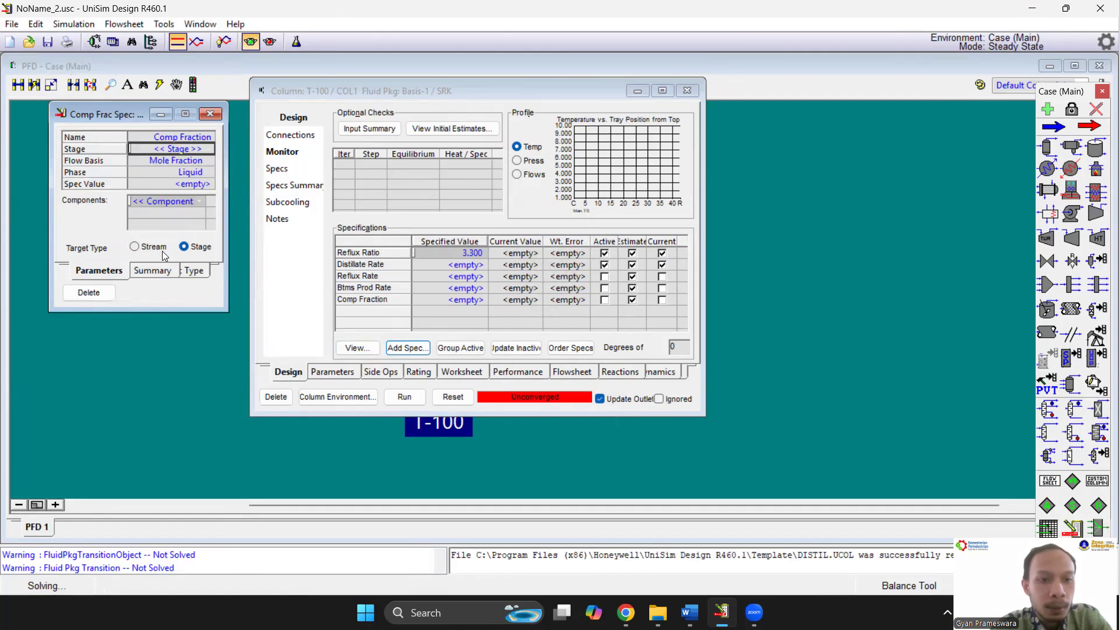
pyautogui.click(162, 249)
pyautogui.click(208, 151)
pyautogui.click(208, 150)
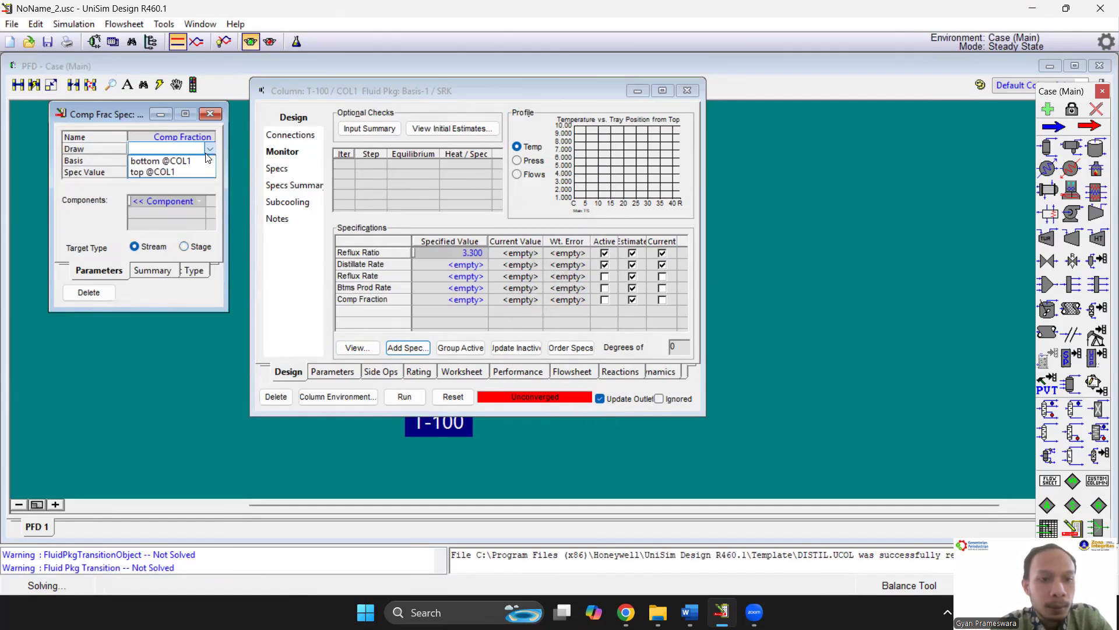
pyautogui.click(180, 254)
pyautogui.click(192, 248)
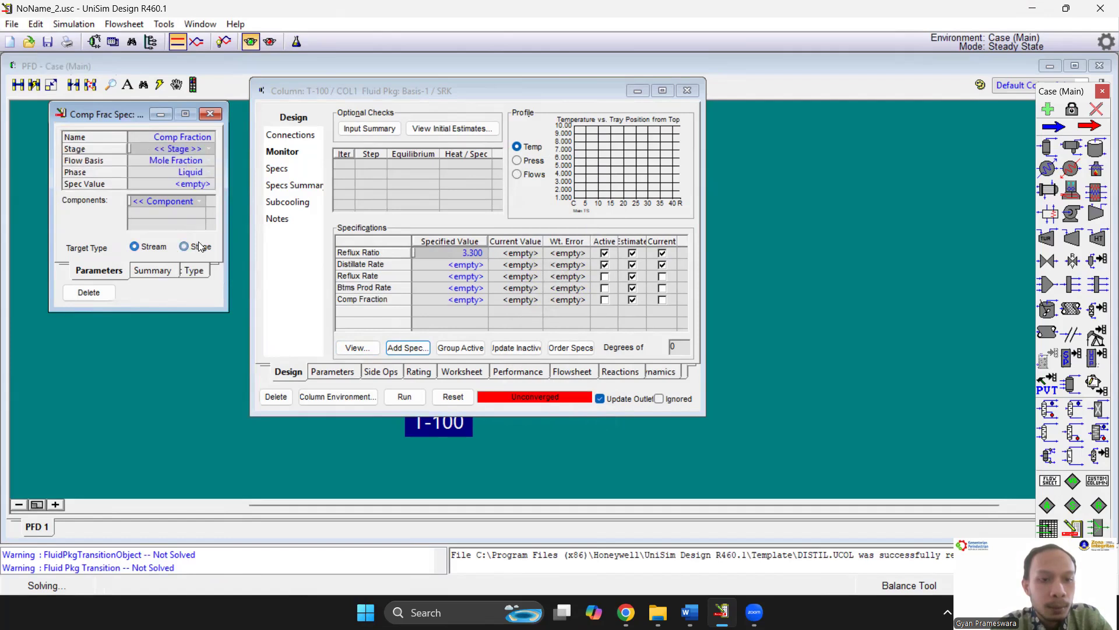
# Define the component fraction specification for the condenser stage with value 0.98 and component Propane, and close it.
pyautogui.click(211, 150)
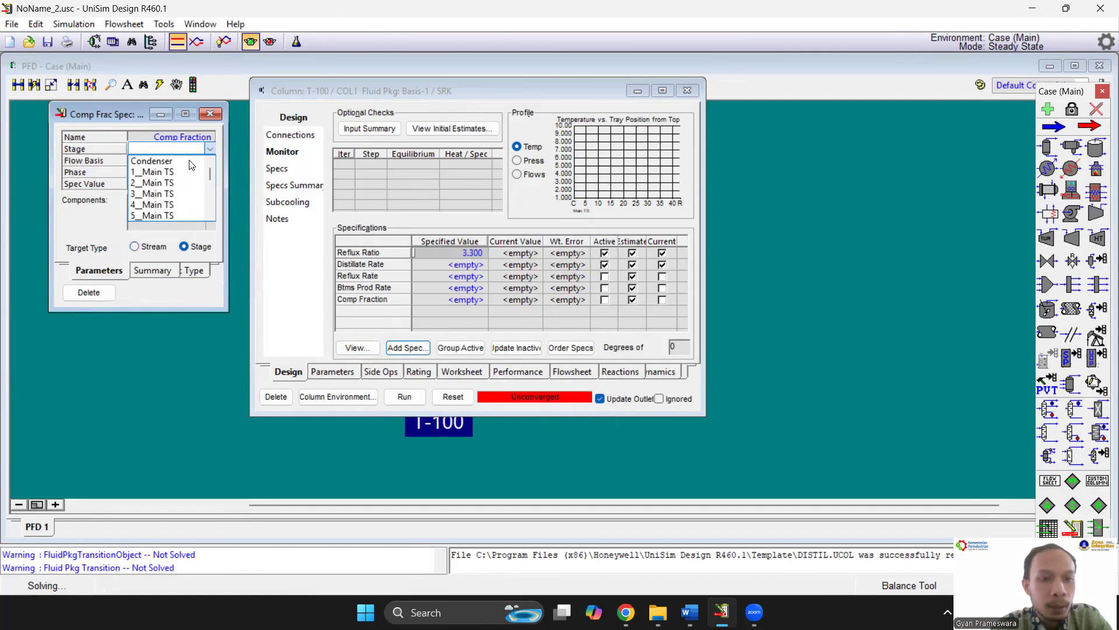
pyautogui.click(153, 160)
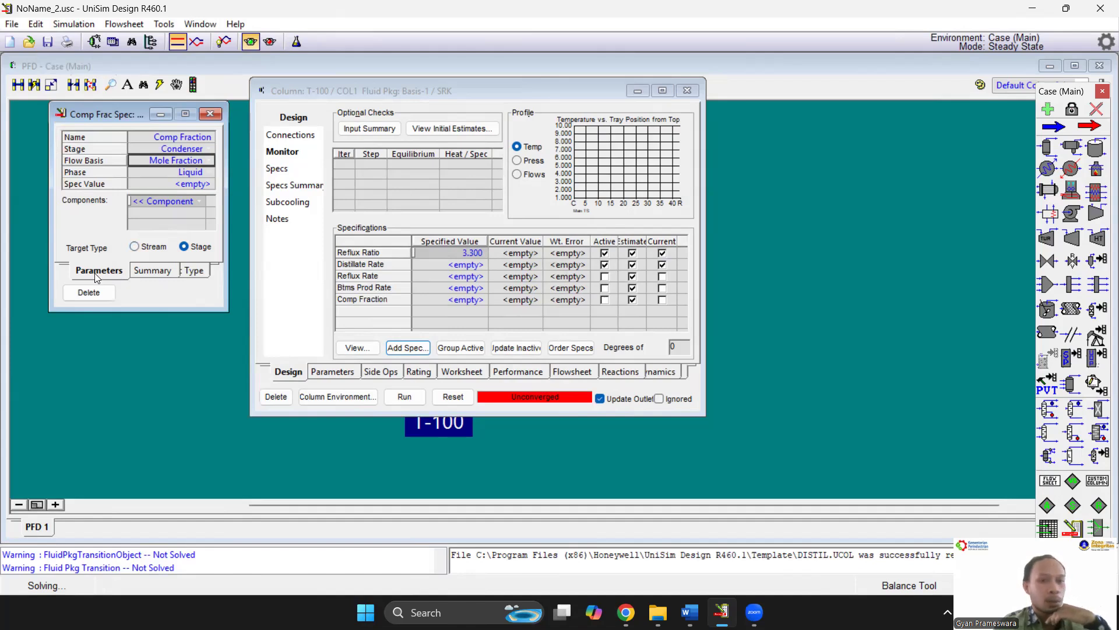
pyautogui.click(198, 185)
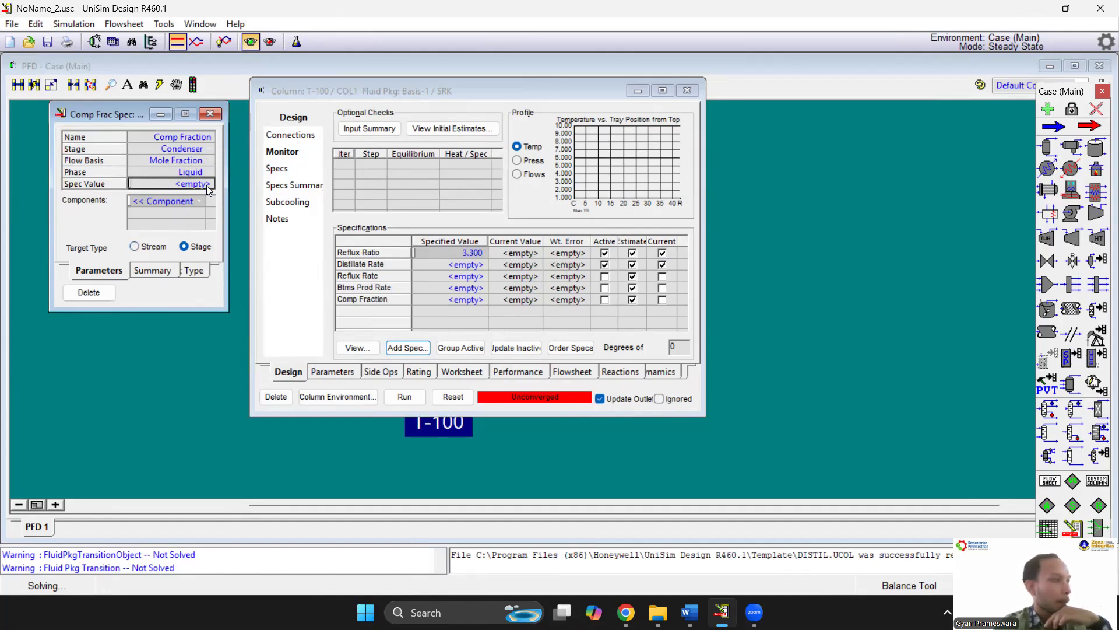
pyautogui.write('0.98')
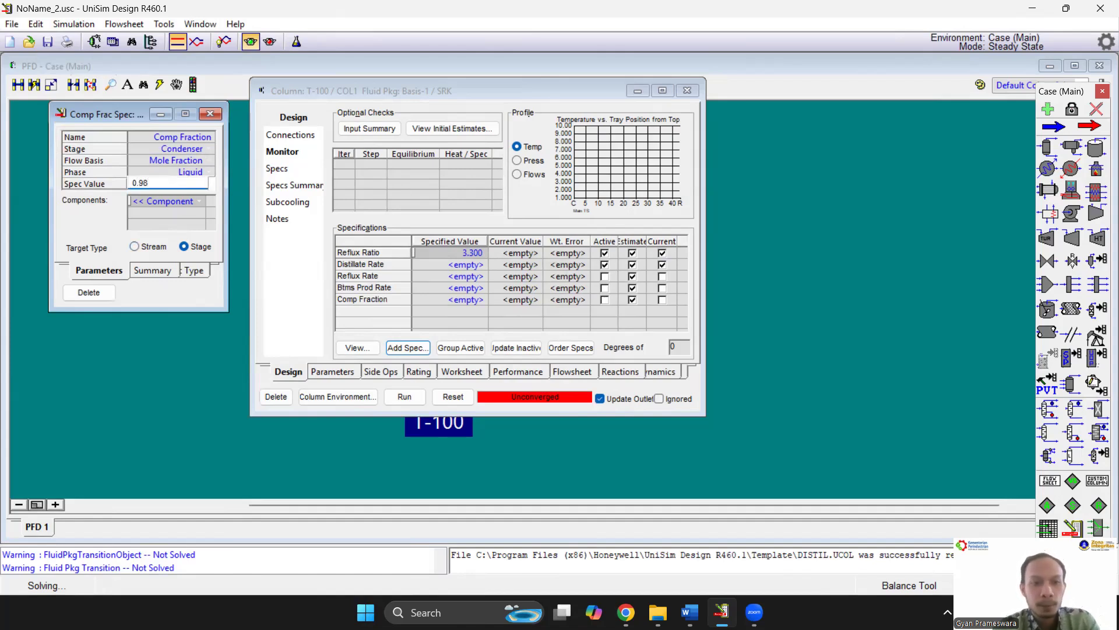
pyautogui.press('Return')
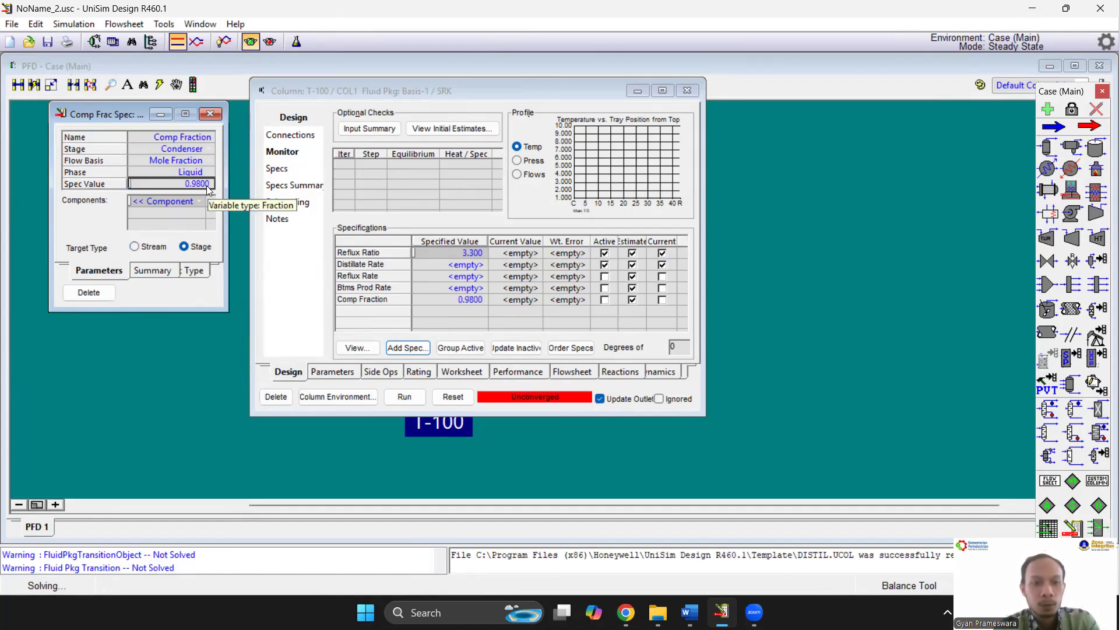
pyautogui.click(199, 201)
pyautogui.click(169, 213)
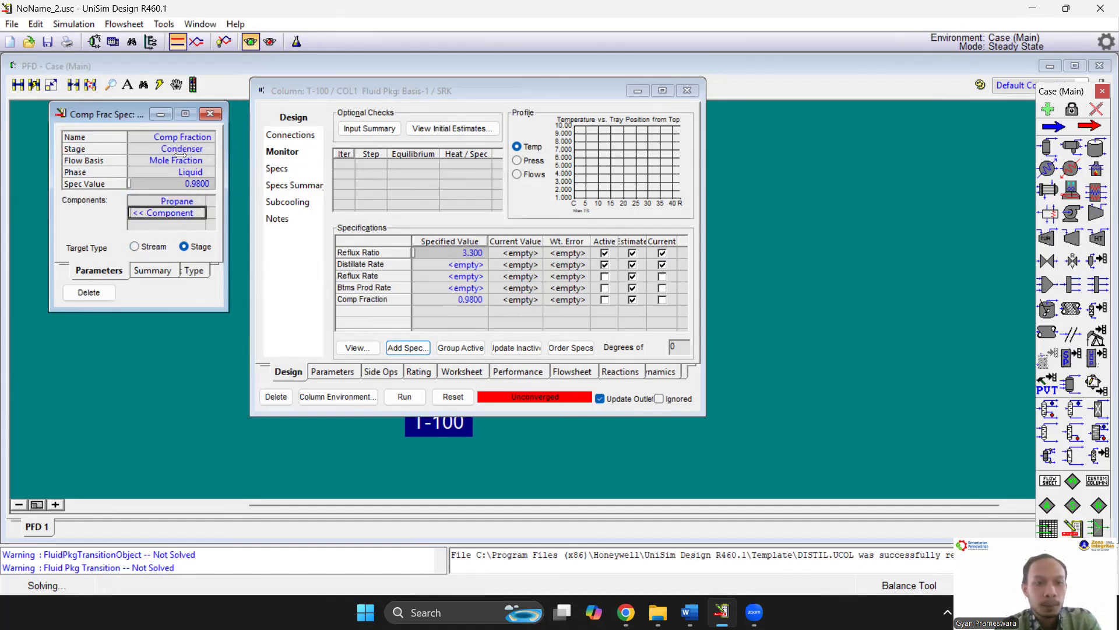
pyautogui.click(211, 113)
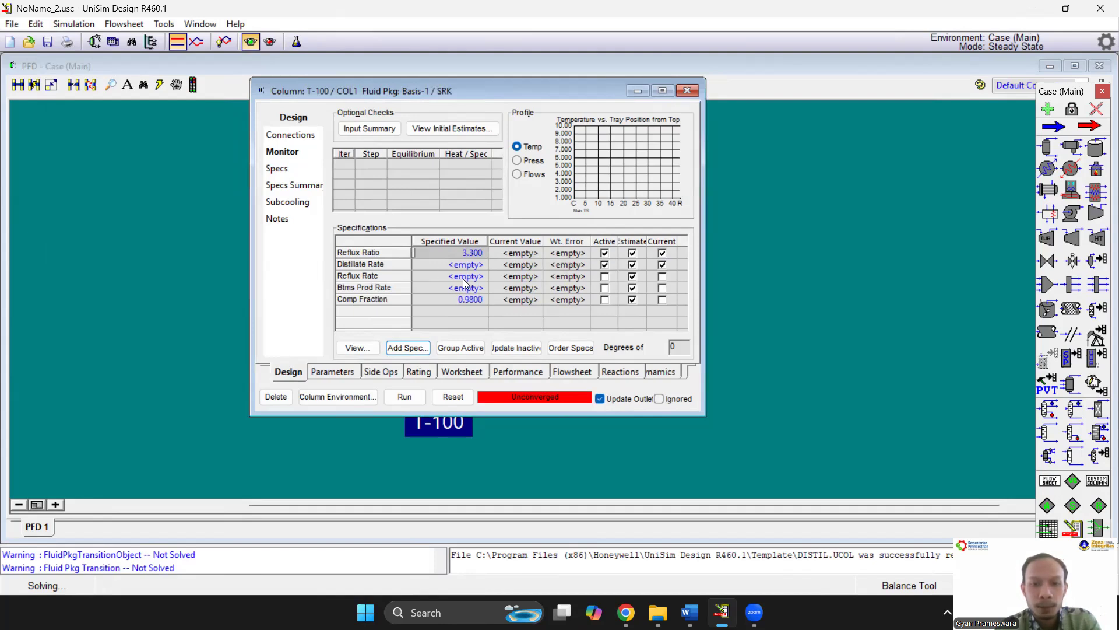
# Make the component fraction the active specification of column T-100 instead of the distillate rate, dismiss the warning and close the column window.
pyautogui.click(605, 266)
pyautogui.click(605, 299)
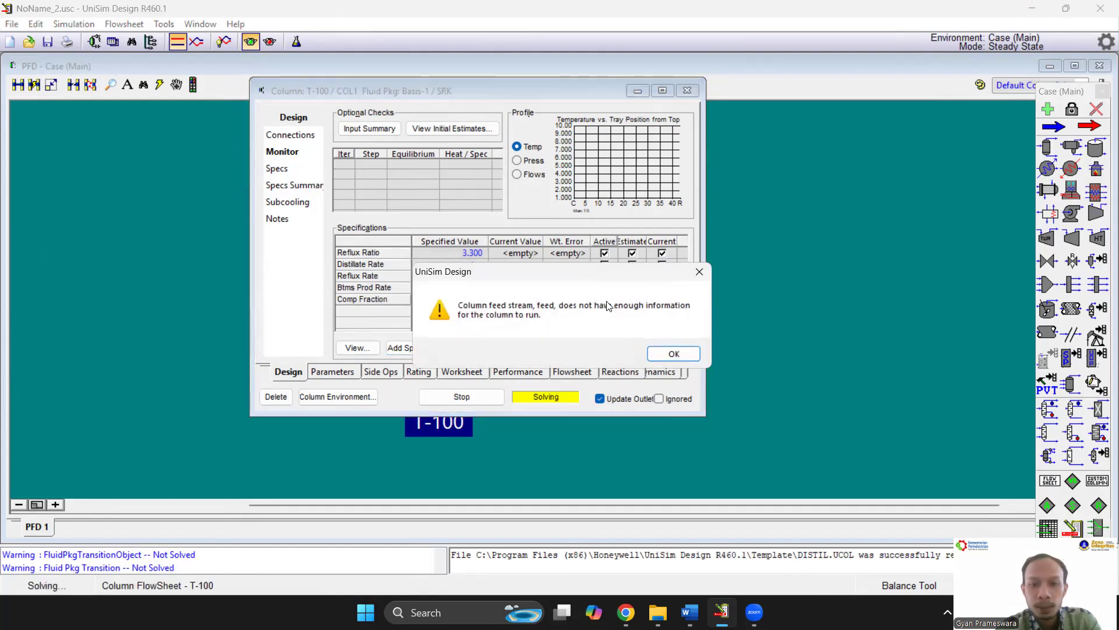
pyautogui.click(682, 353)
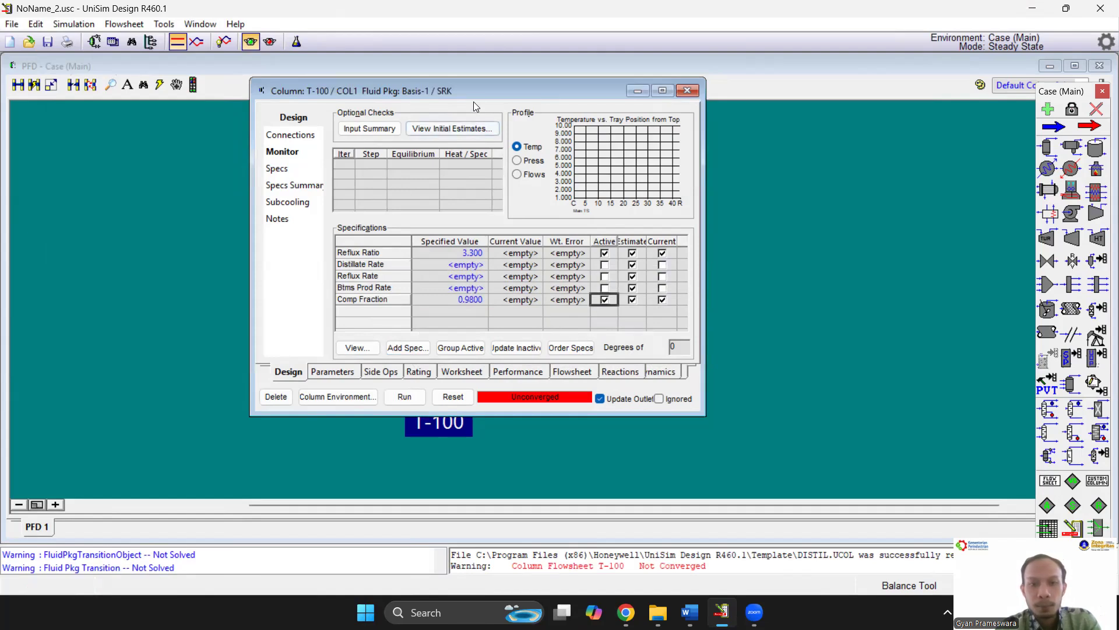
pyautogui.moveTo(472, 92); pyautogui.dragTo(683, 95)
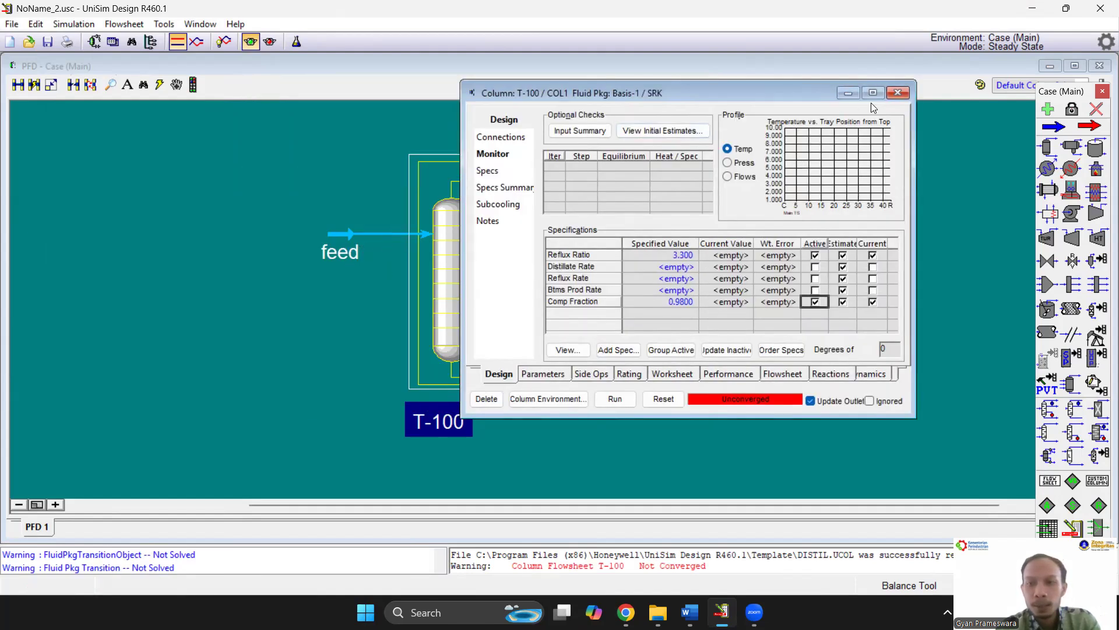
pyautogui.click(898, 93)
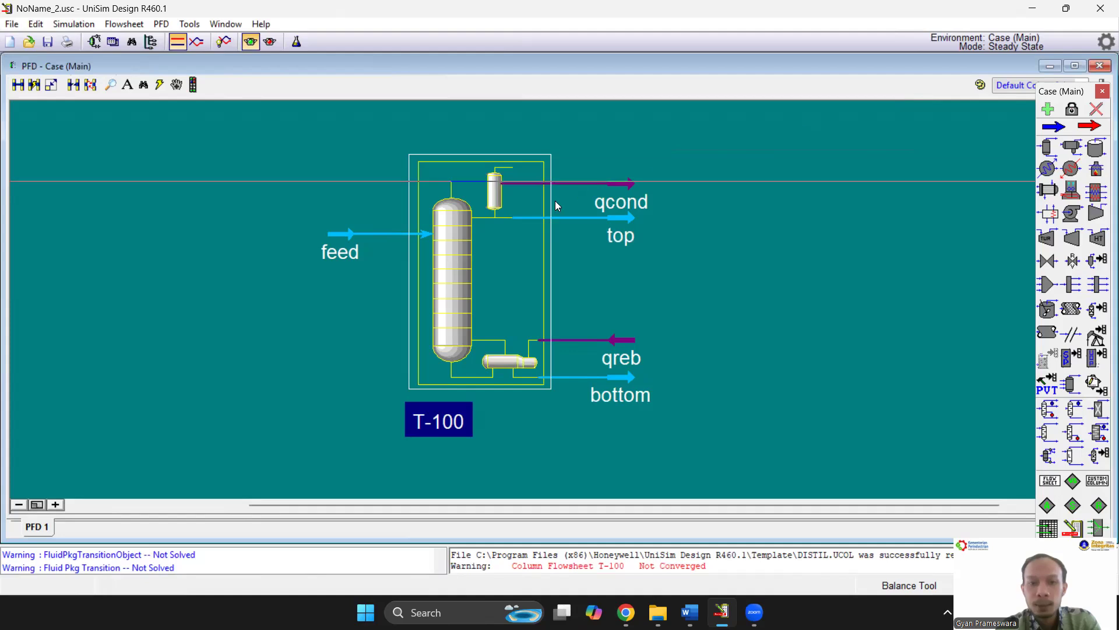
# Define the feed stream conditions with temperature 32 °C, pressure 1406 kPa and molar flow 45 kgmole/h.
pyautogui.doubleClick(356, 232)
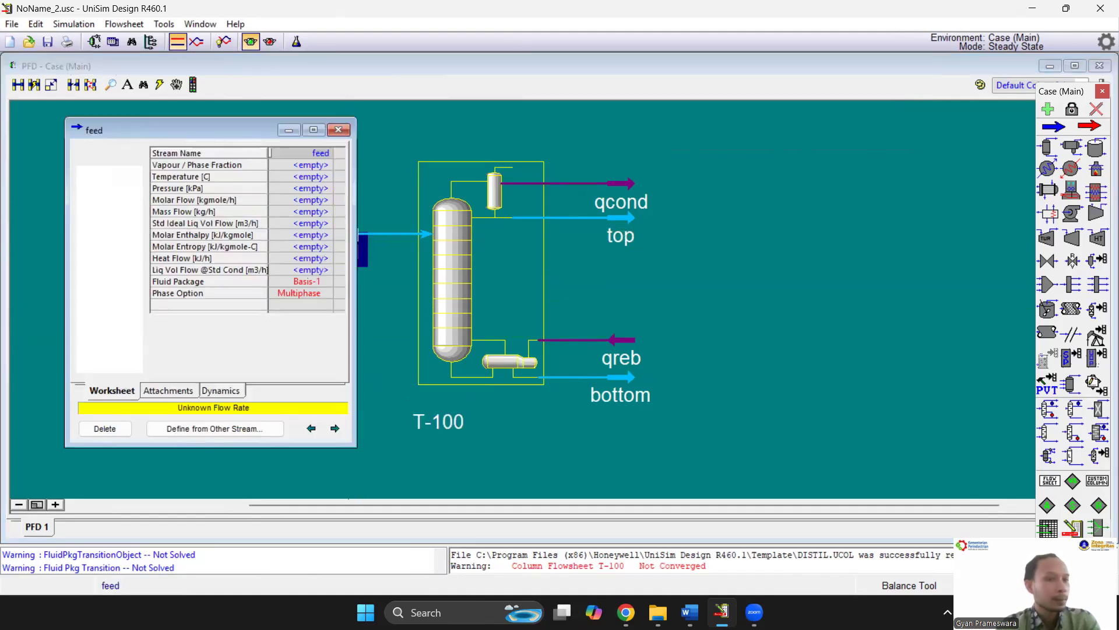
pyautogui.hotkey('alt', 'Tab')
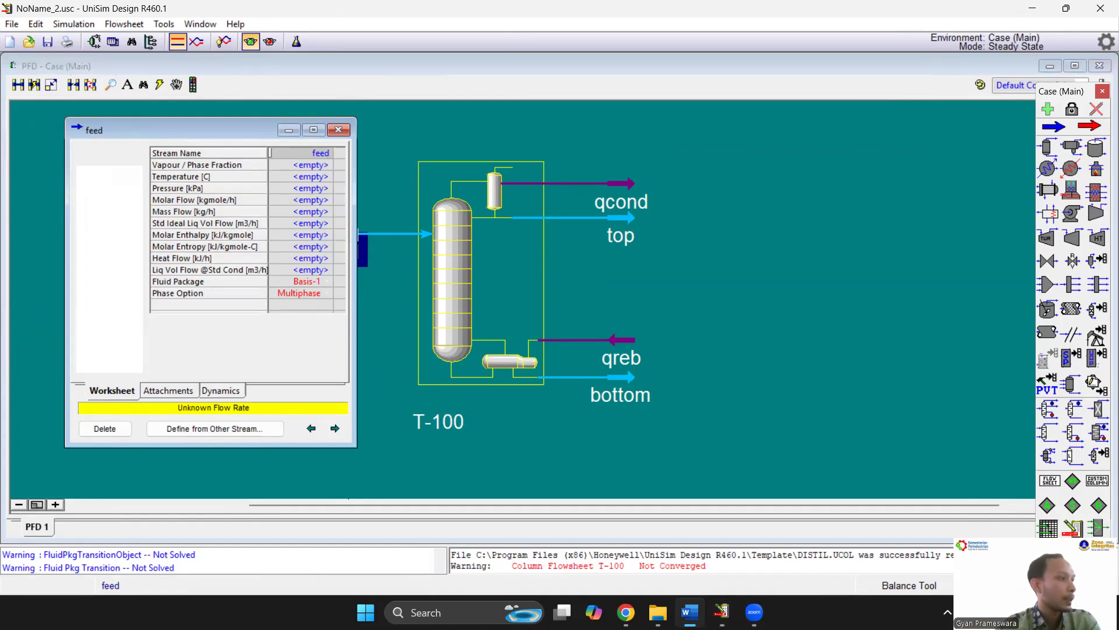
pyautogui.click(299, 177)
pyautogui.write('32.00 1406 45.00')
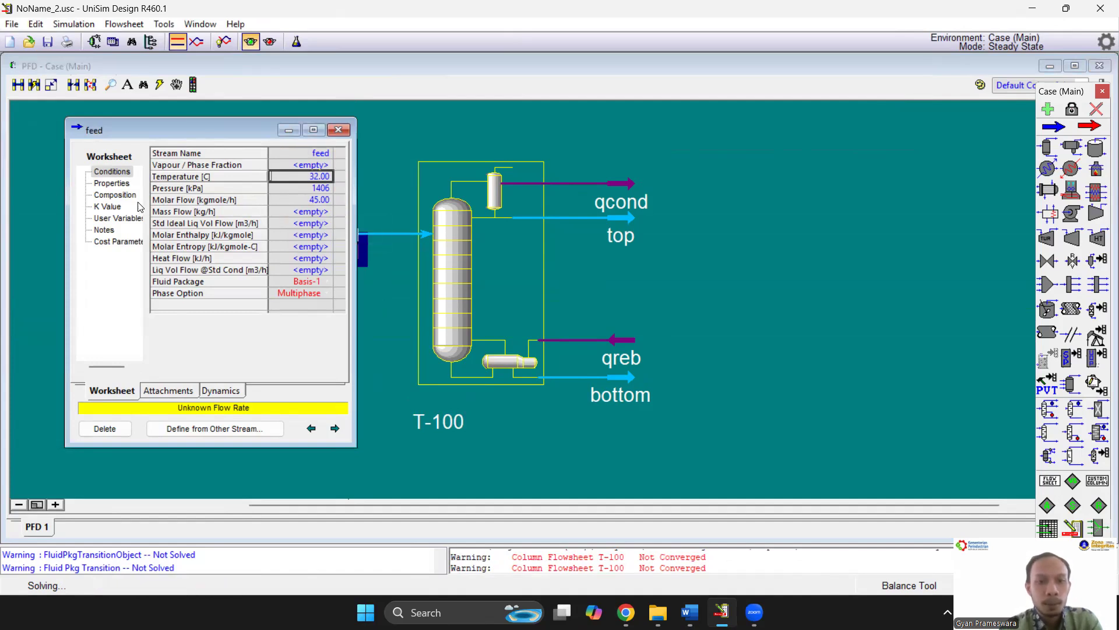
# Set the feed composition to mole fractions Propane 0.3, i-Butane 0.4 and n-Butane 0.3, and close the stream window.
pyautogui.click(113, 195)
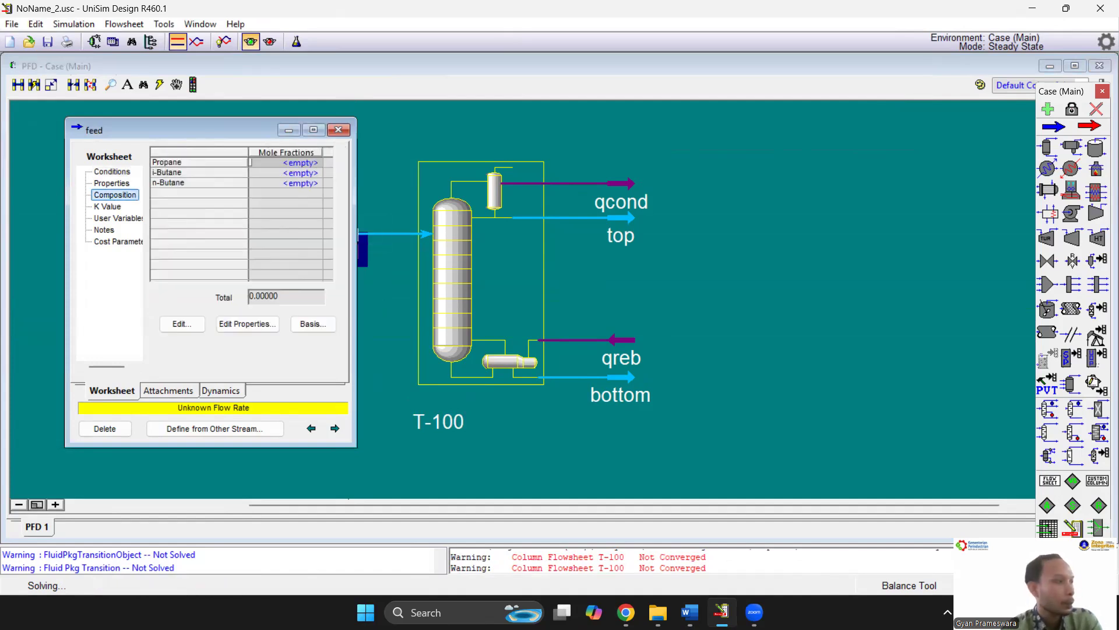
pyautogui.hotkey('alt', 'Tab')
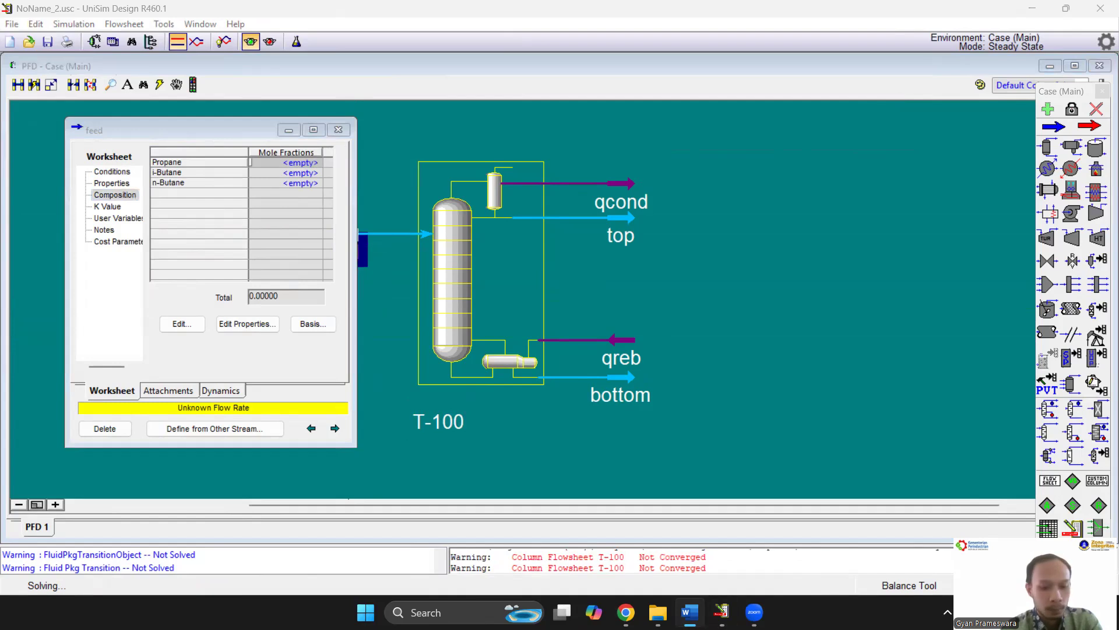
pyautogui.click(182, 325)
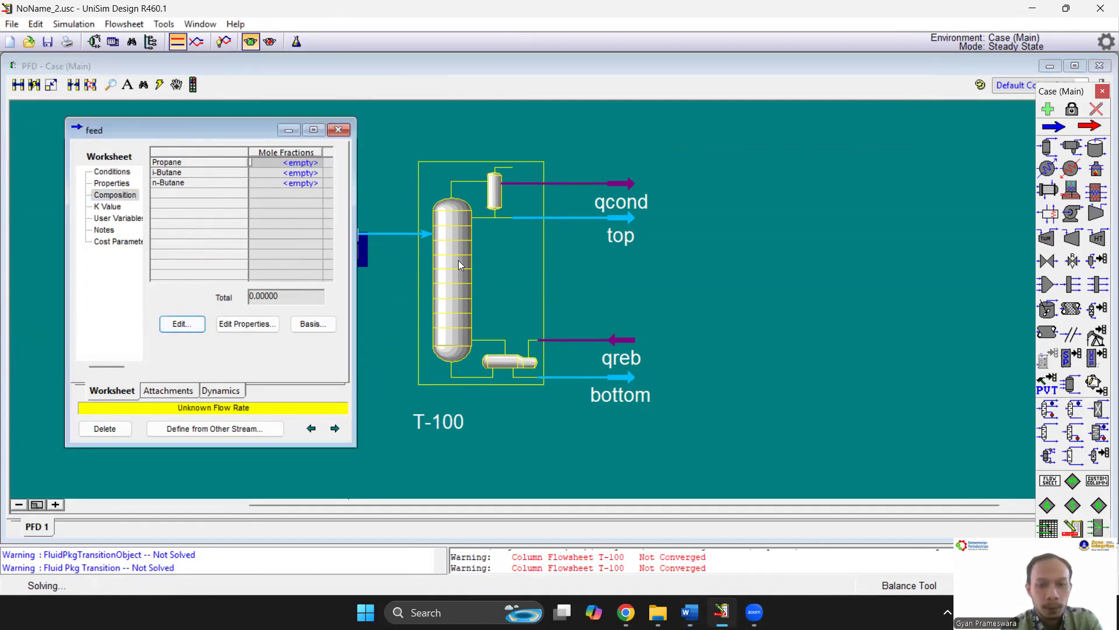
pyautogui.click(179, 328)
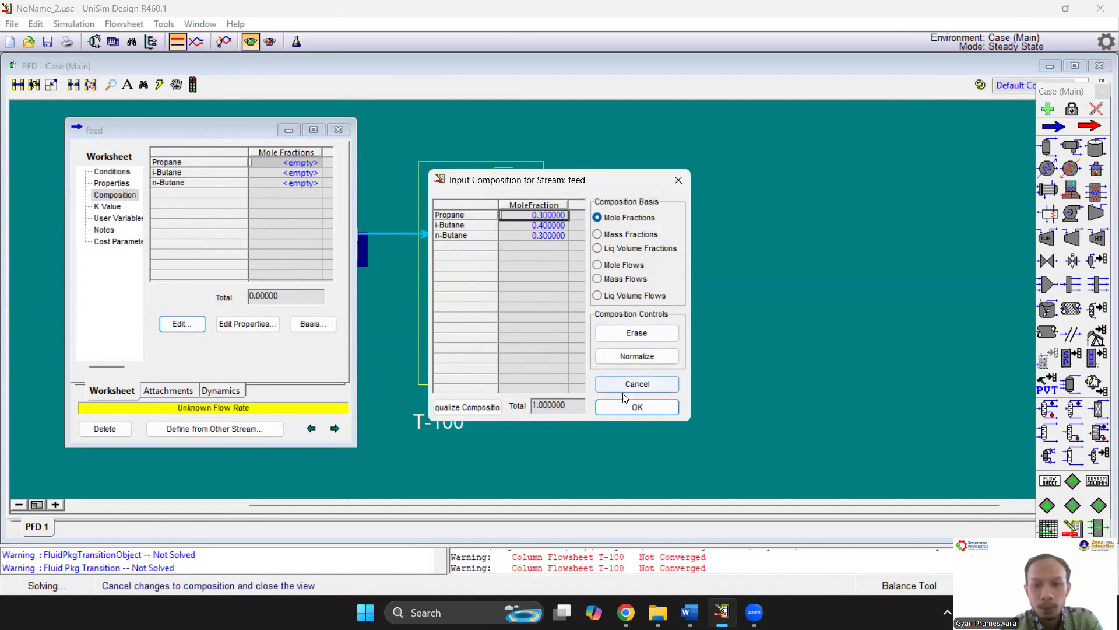
pyautogui.click(631, 406)
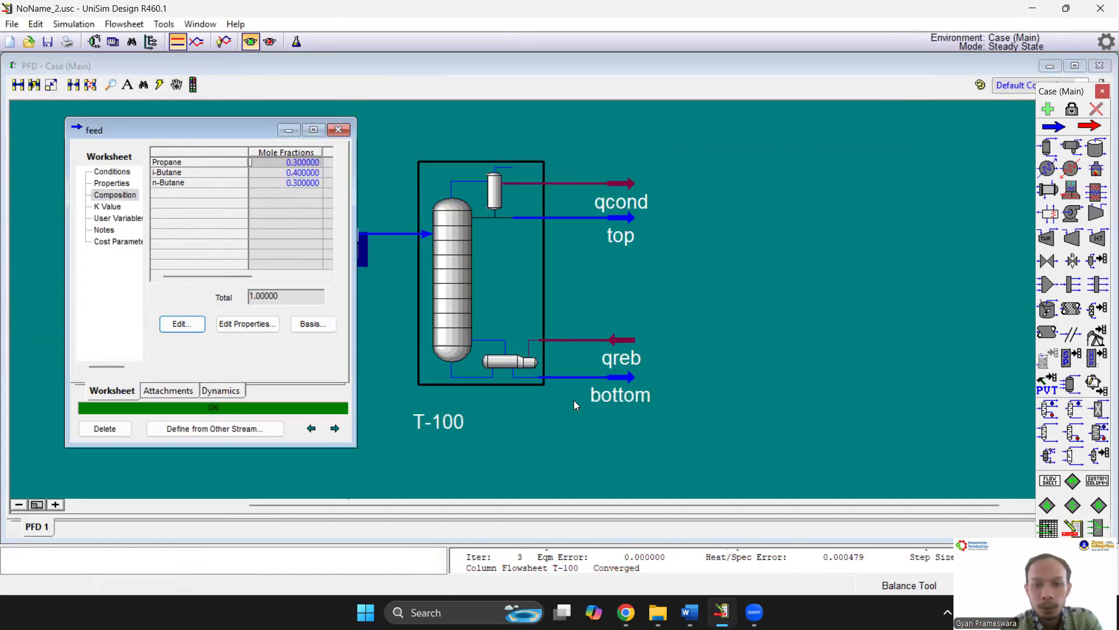
pyautogui.click(338, 130)
# Move the qreb and qcond energy streams slightly upward on the flowsheet to separate them from the product streams.
pyautogui.click(619, 183)
pyautogui.moveTo(619, 338); pyautogui.dragTo(618, 315)
pyautogui.moveTo(618, 191); pyautogui.dragTo(616, 165)
pyautogui.click(715, 250)
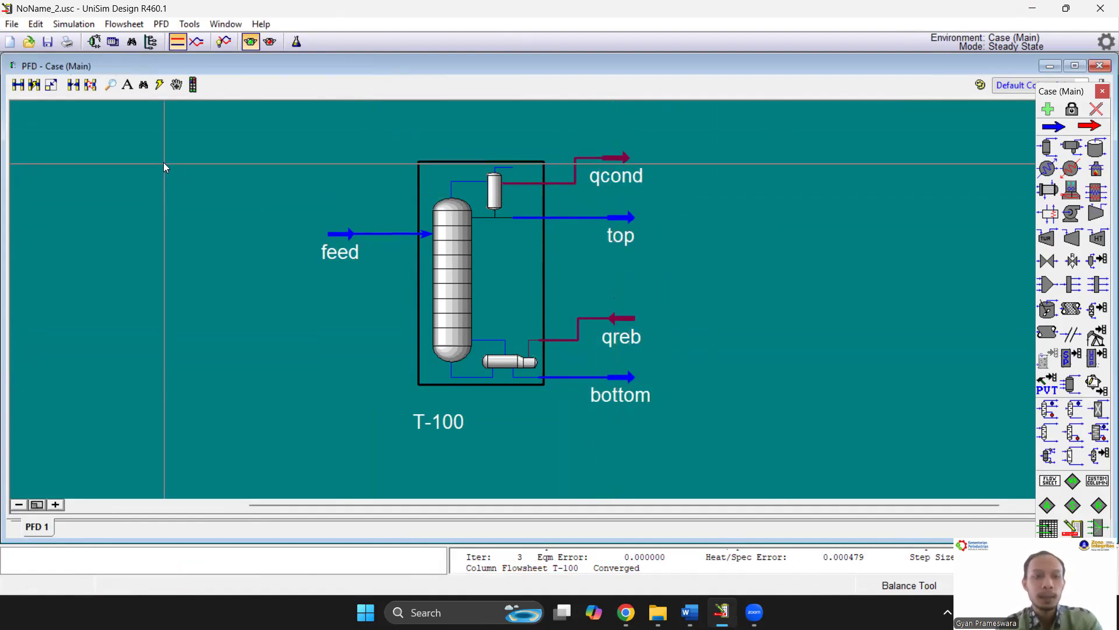
# Open the workbook and examine the temperatures, pressures and molar flows of the top and bottom streams.
pyautogui.click(111, 46)
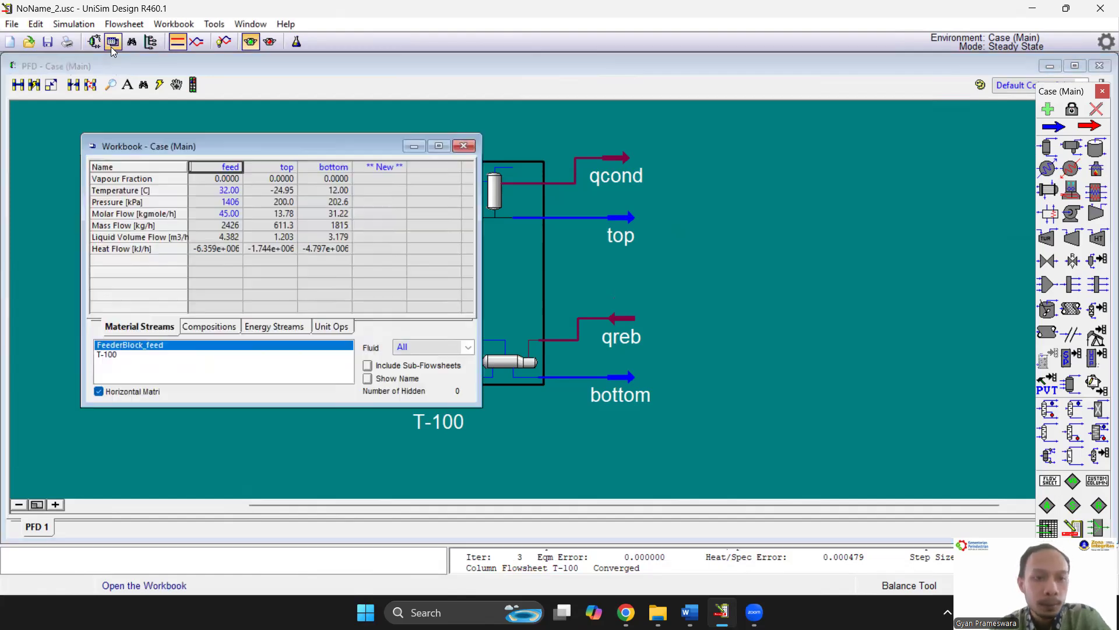
pyautogui.moveTo(316, 200)
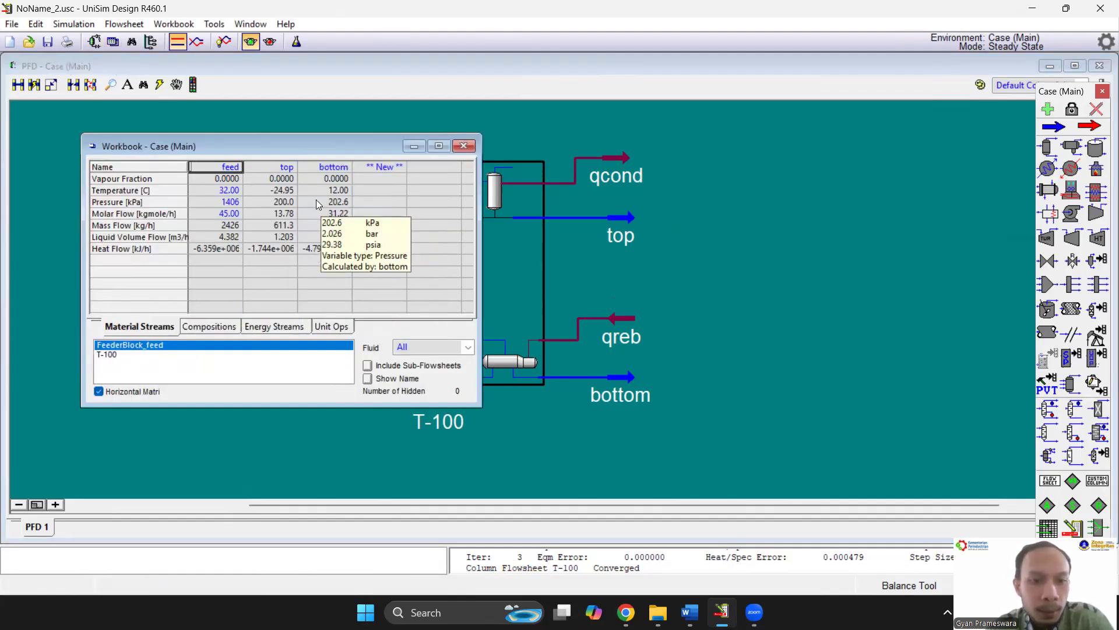
pyautogui.moveTo(270, 196)
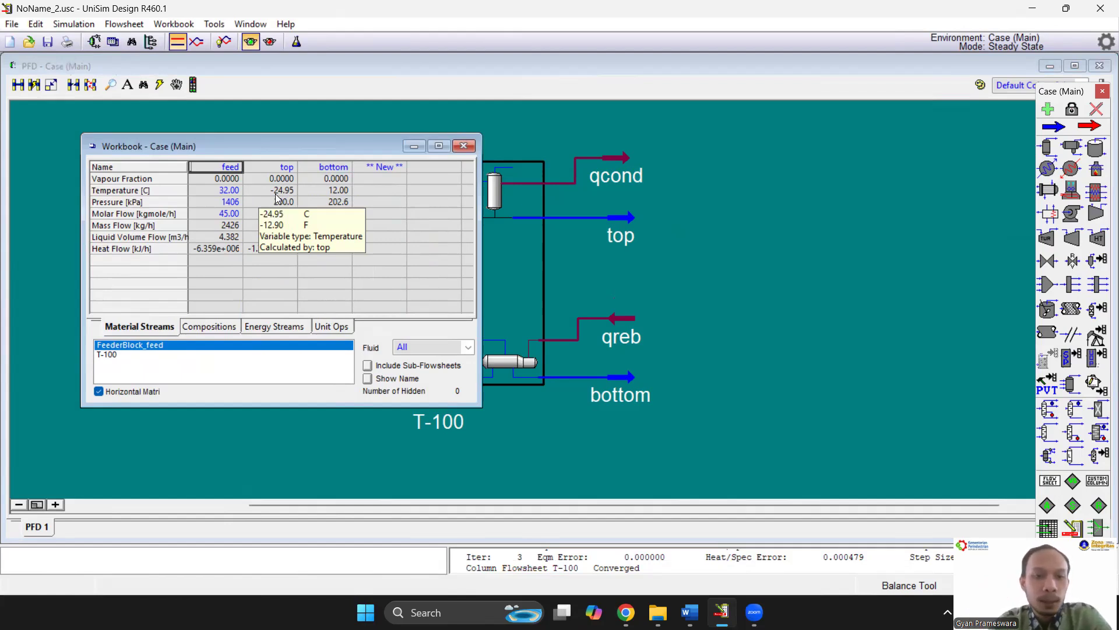
pyautogui.click(340, 190)
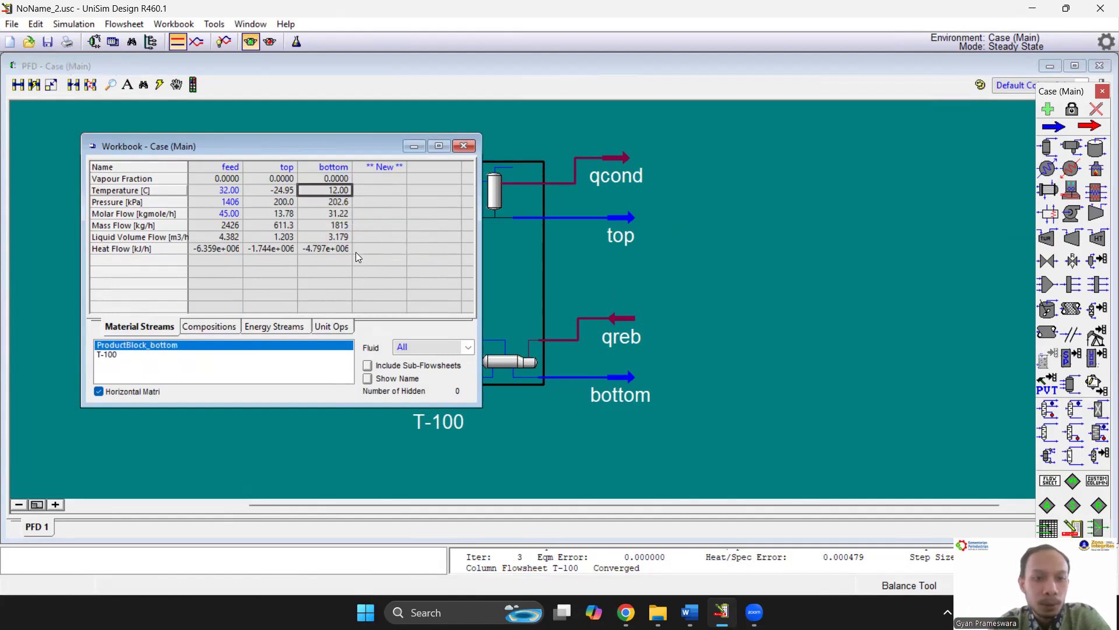
pyautogui.moveTo(262, 219)
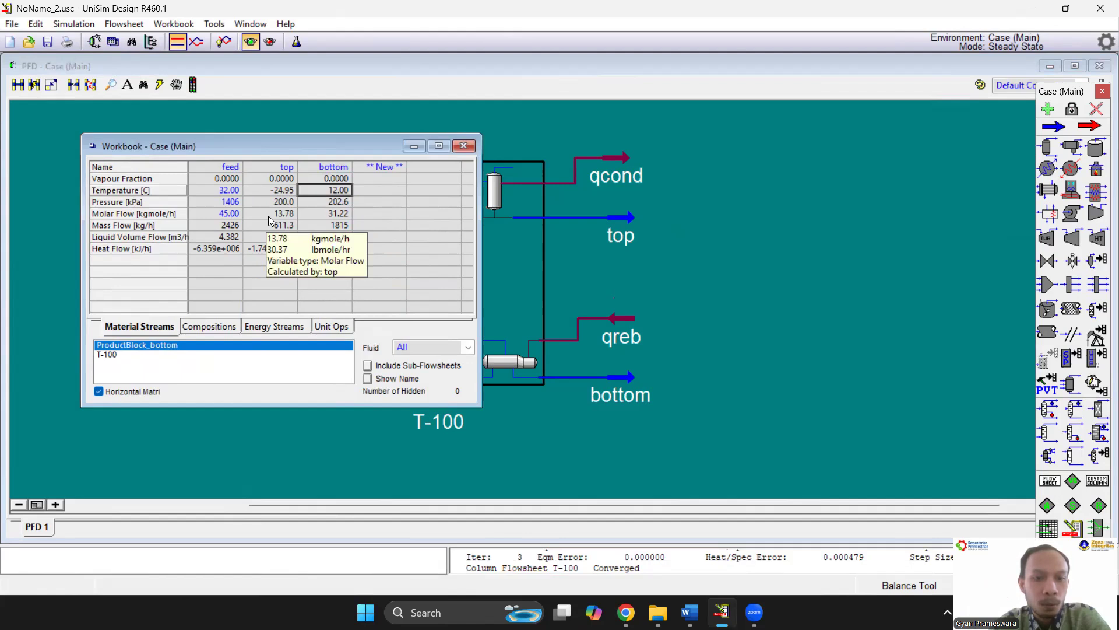
pyautogui.click(269, 216)
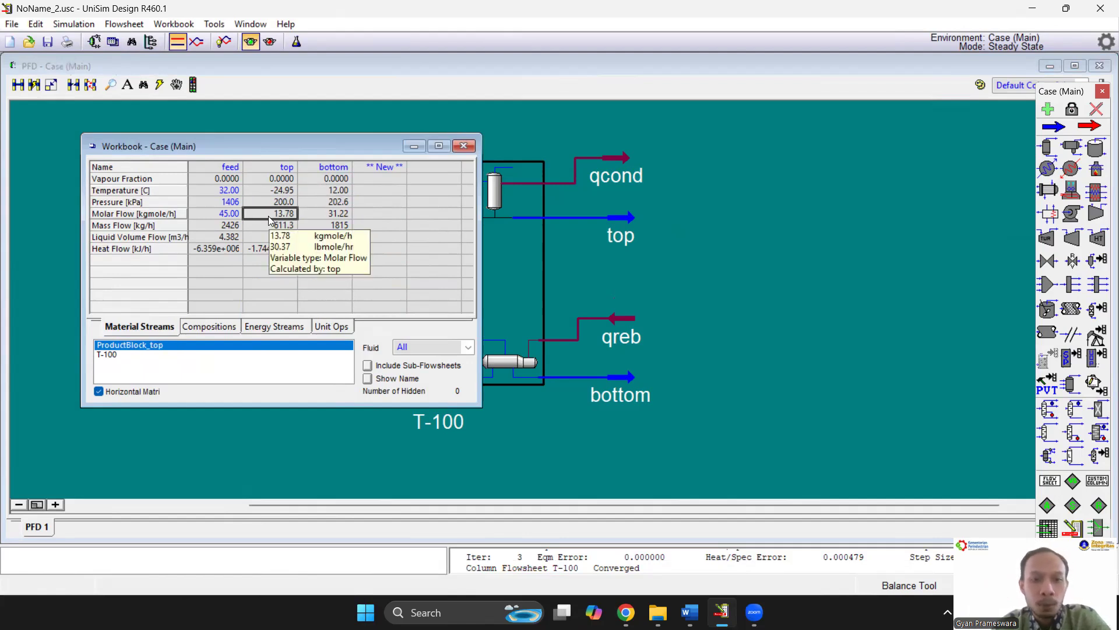
pyautogui.click(314, 216)
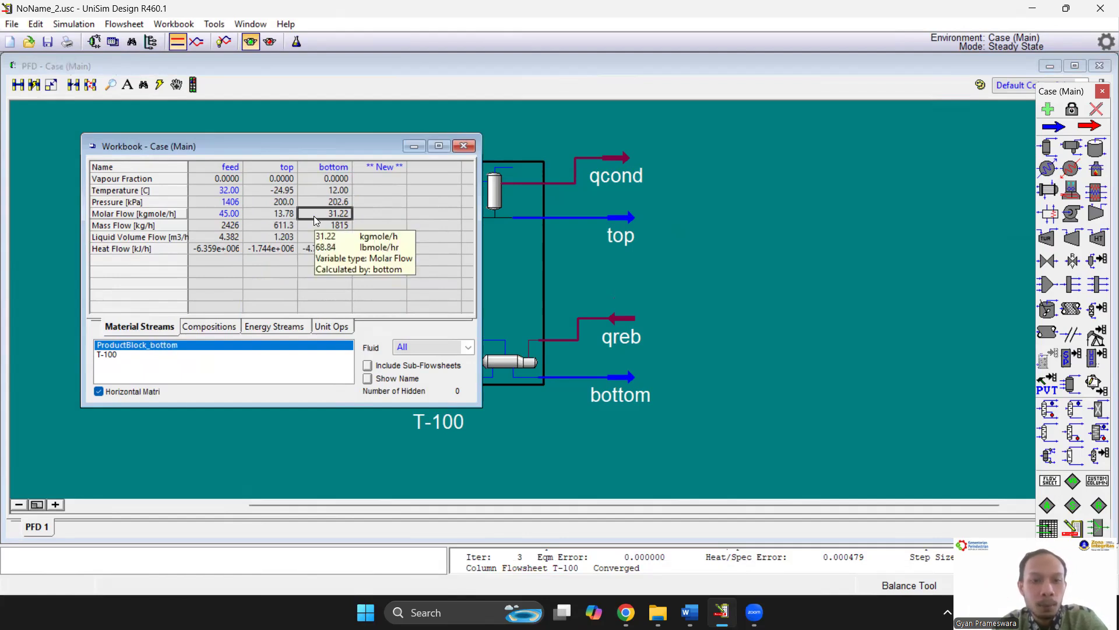
# Examine the propane, i-butane and n-butane mole fractions of the top and bottom streams, and close the workbook.
pyautogui.click(215, 327)
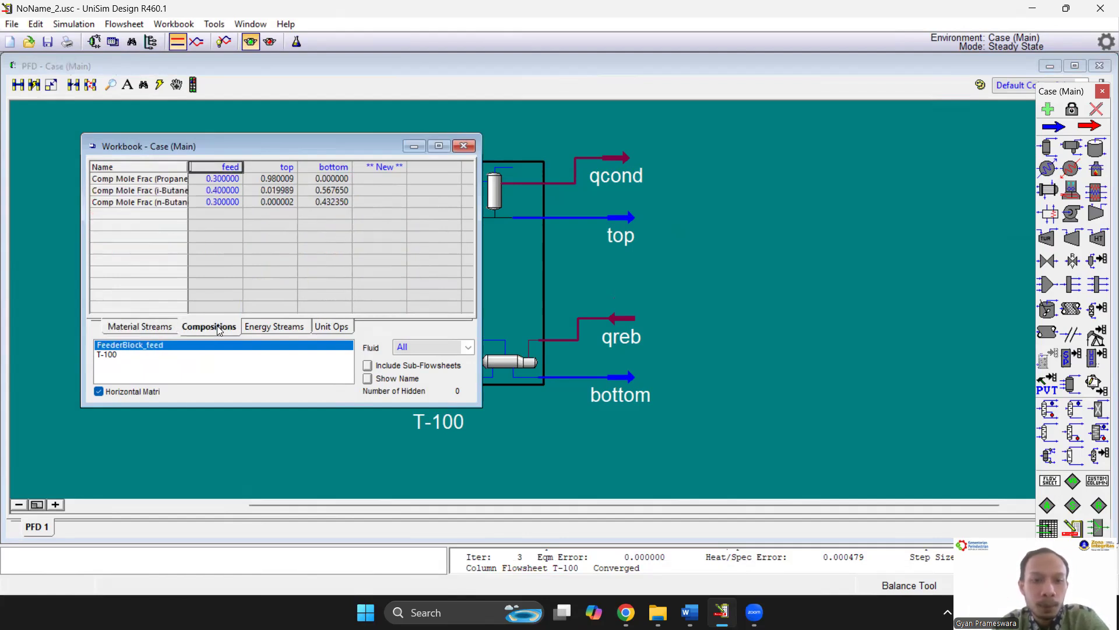
pyautogui.click(282, 180)
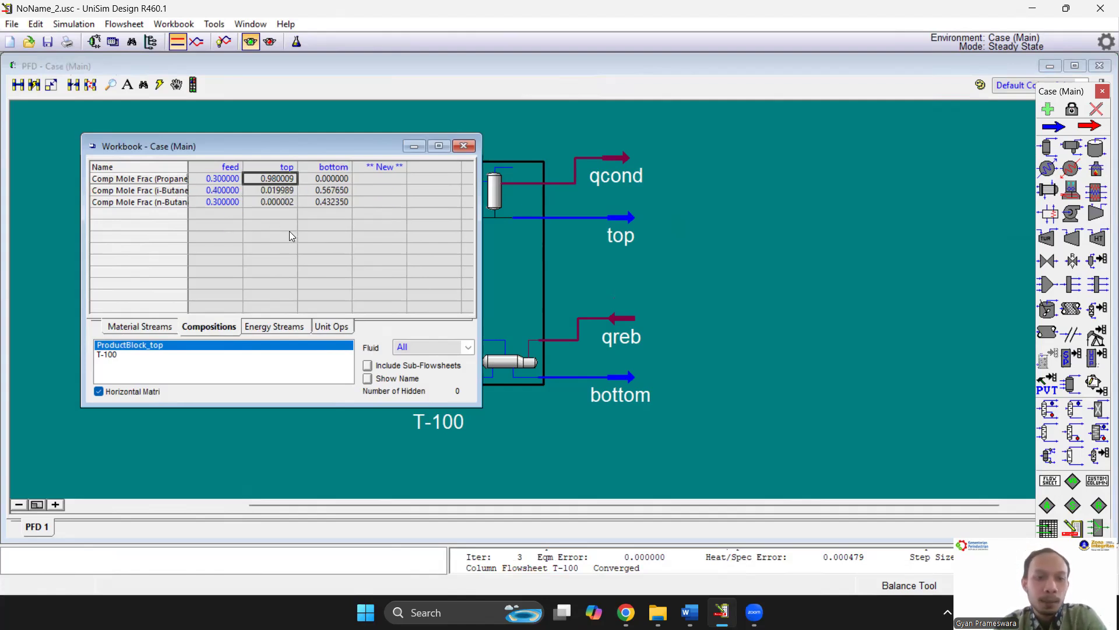
pyautogui.click(283, 201)
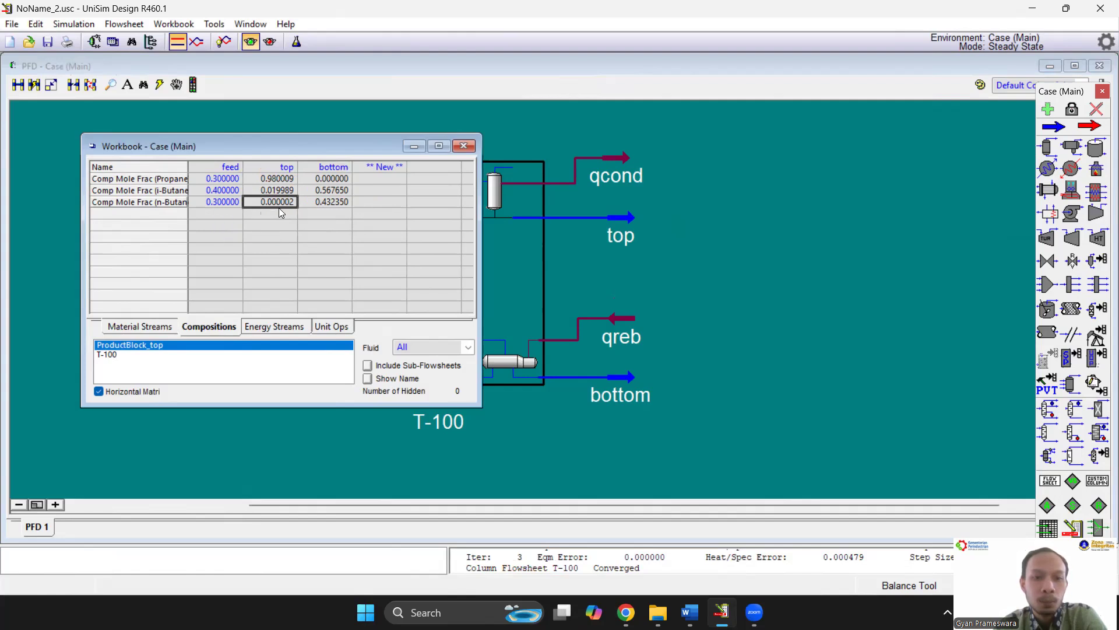
pyautogui.click(342, 180)
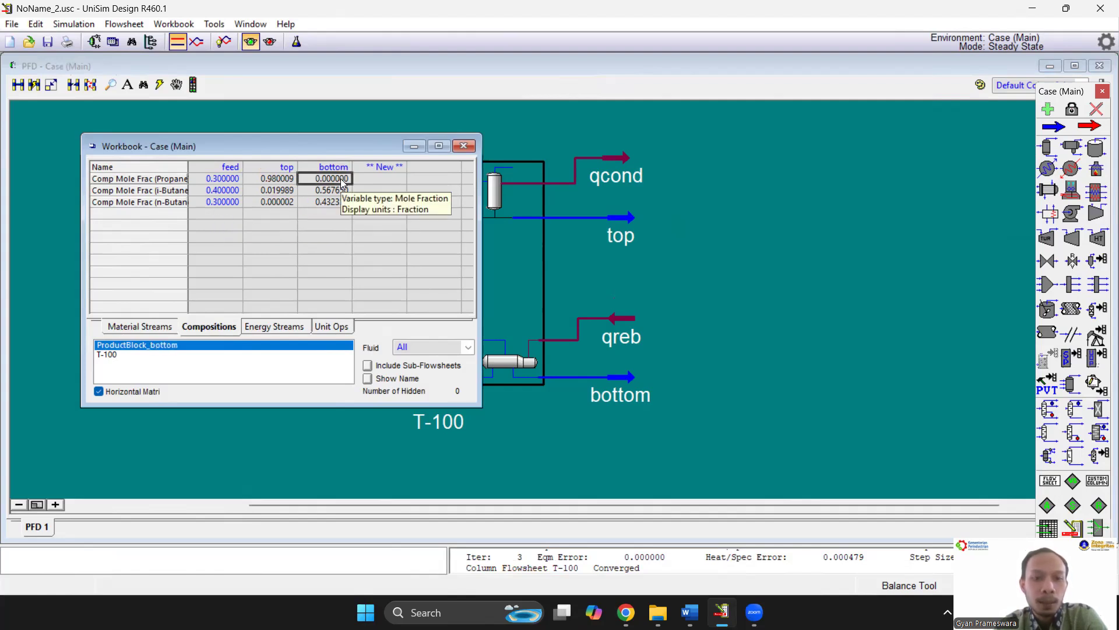
pyautogui.click(331, 192)
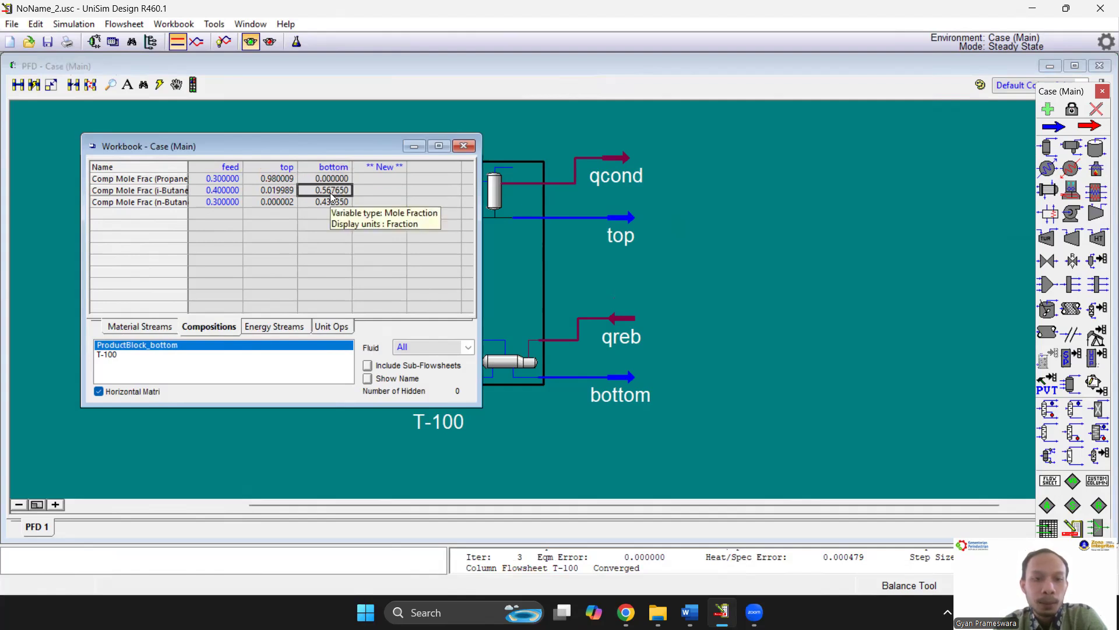
pyautogui.click(332, 202)
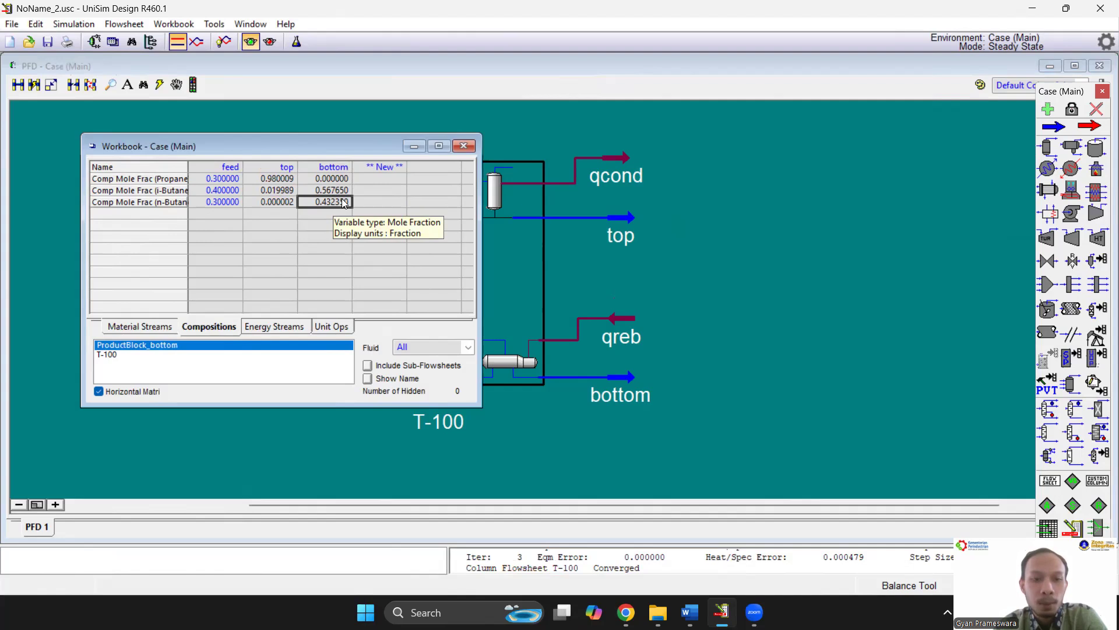
pyautogui.click(464, 145)
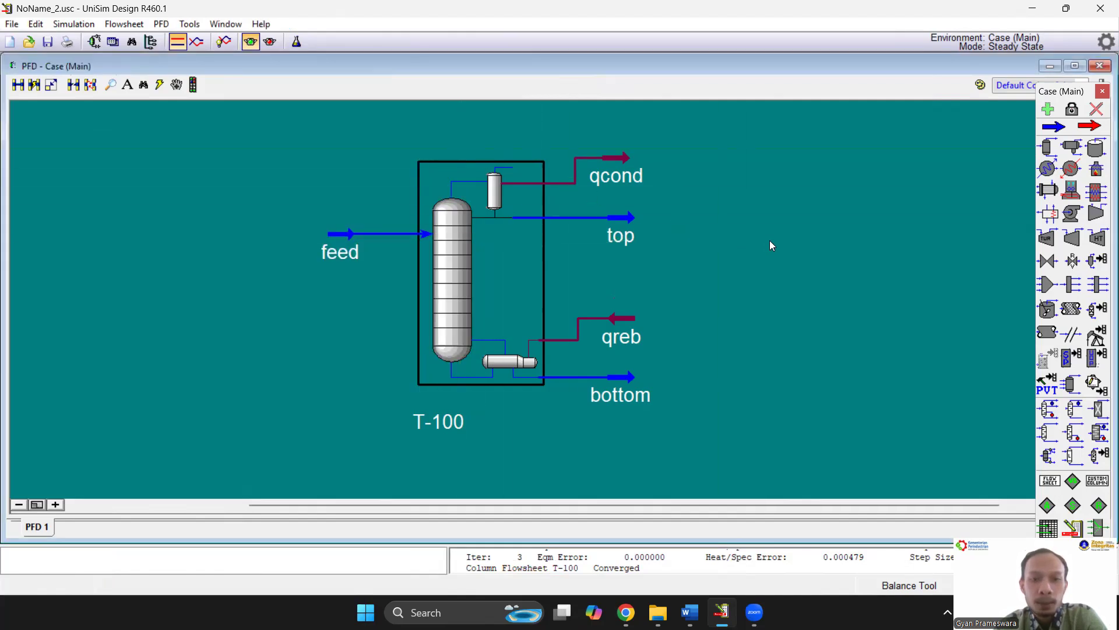
# Reopen column T-100 from the flowsheet and widen its window so that all its page categories fit.
pyautogui.click(449, 260)
pyautogui.doubleClick(450, 261)
pyautogui.click(128, 222)
pyautogui.moveTo(433, 166); pyautogui.dragTo(471, 111)
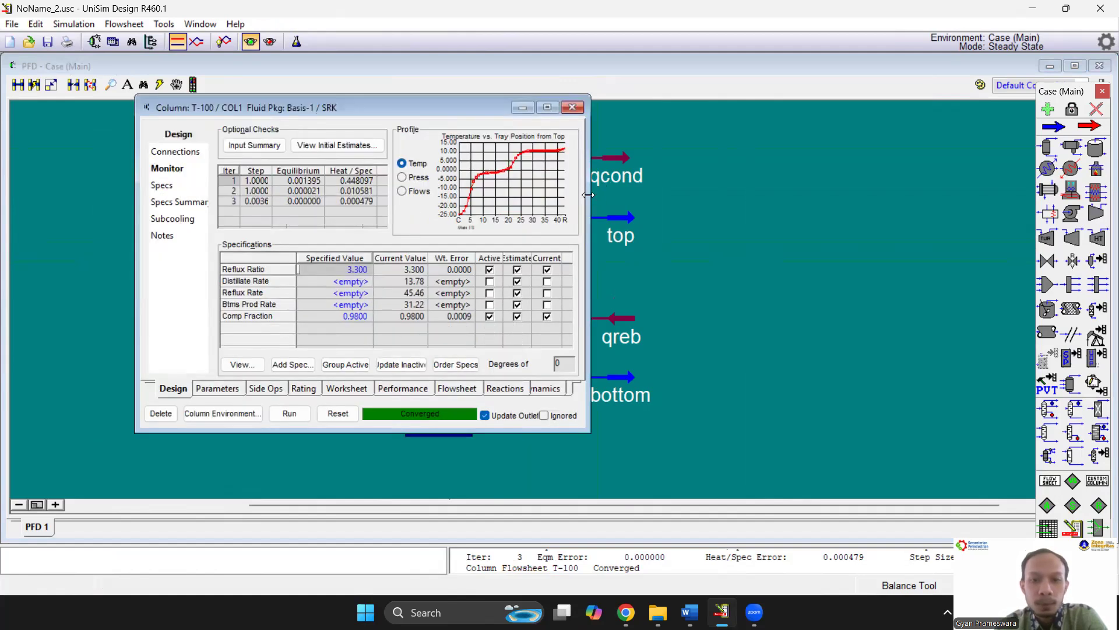
pyautogui.moveTo(588, 194); pyautogui.dragTo(758, 219)
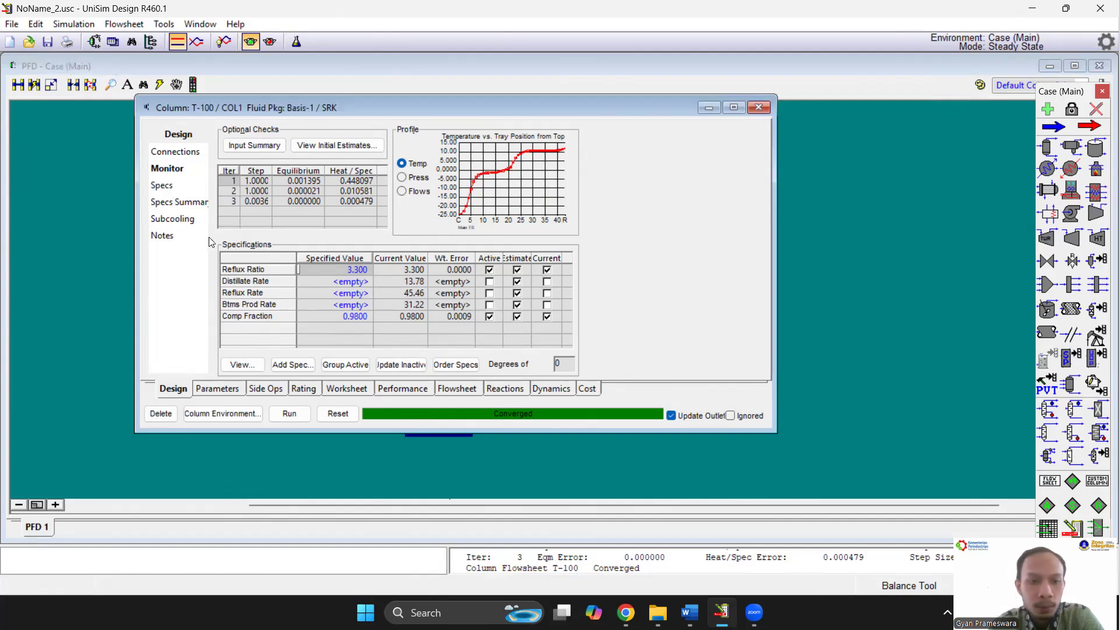
# Examine the steady-state pressure, temperature and flow profiles of column T-100 by stage.
pyautogui.click(234, 391)
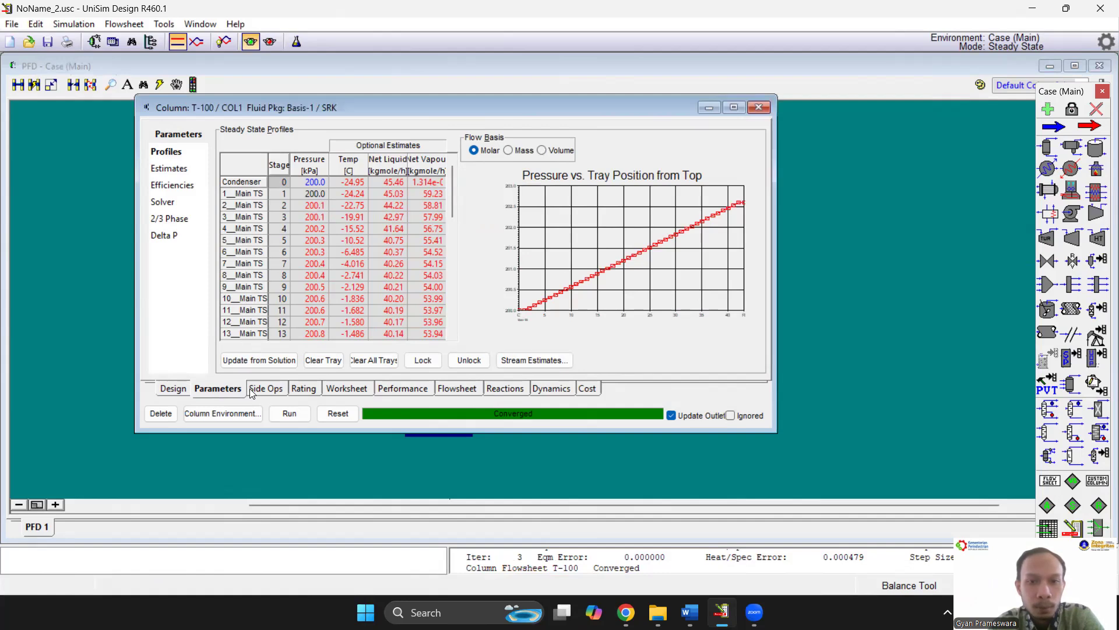
pyautogui.click(249, 388)
pyautogui.click(231, 394)
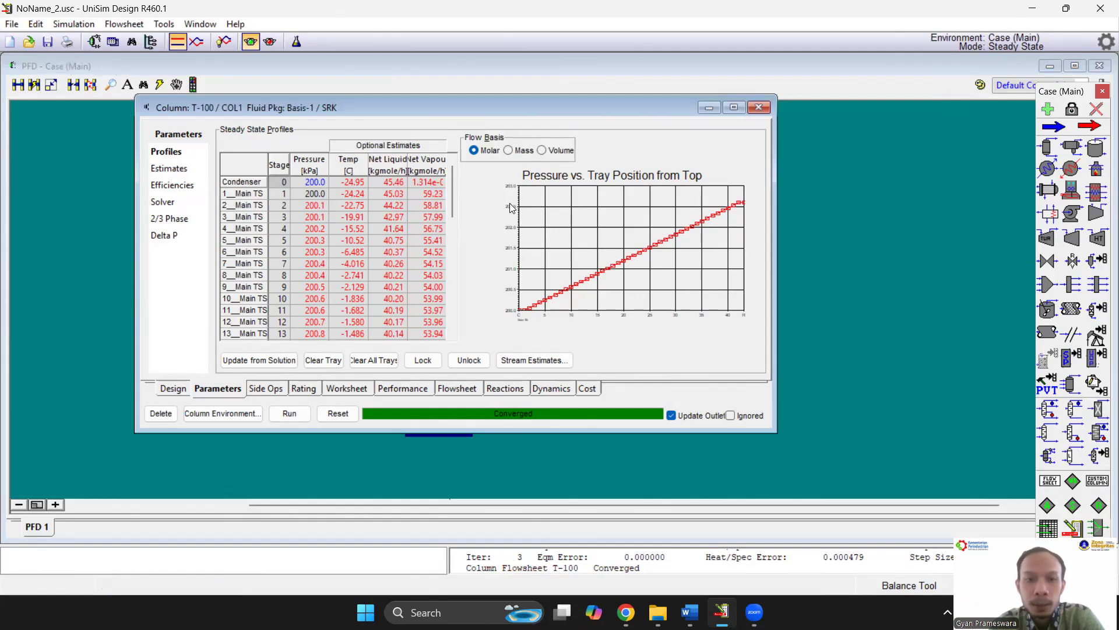
# Review column T-100's side operations, rating, stream conditions, and the feed and product compositions in its performance summary.
pyautogui.click(257, 389)
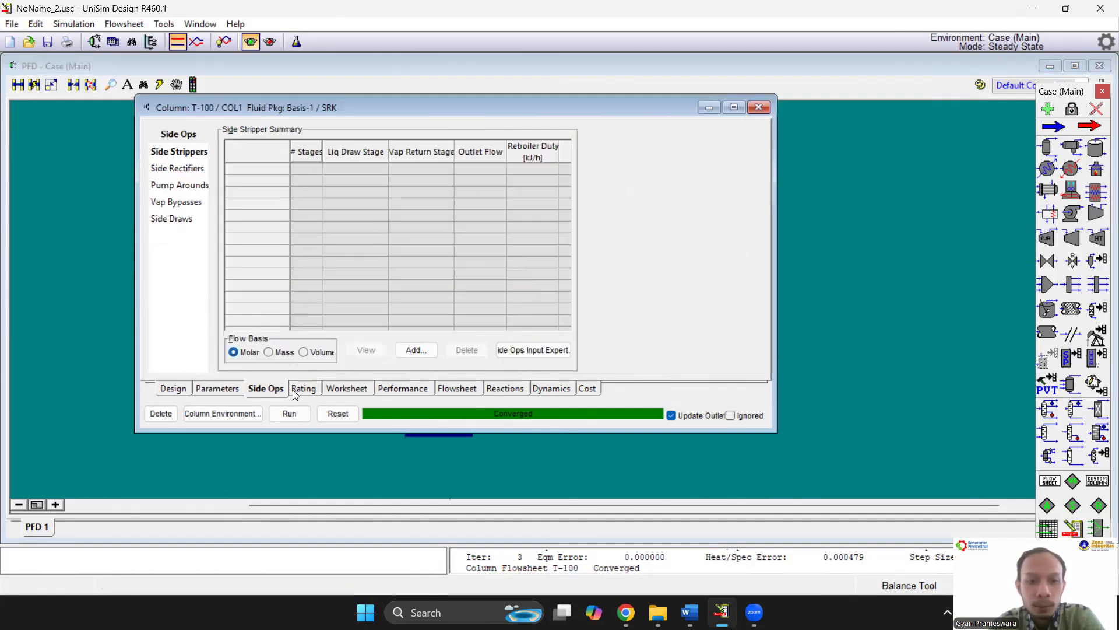
pyautogui.click(321, 392)
pyautogui.click(347, 391)
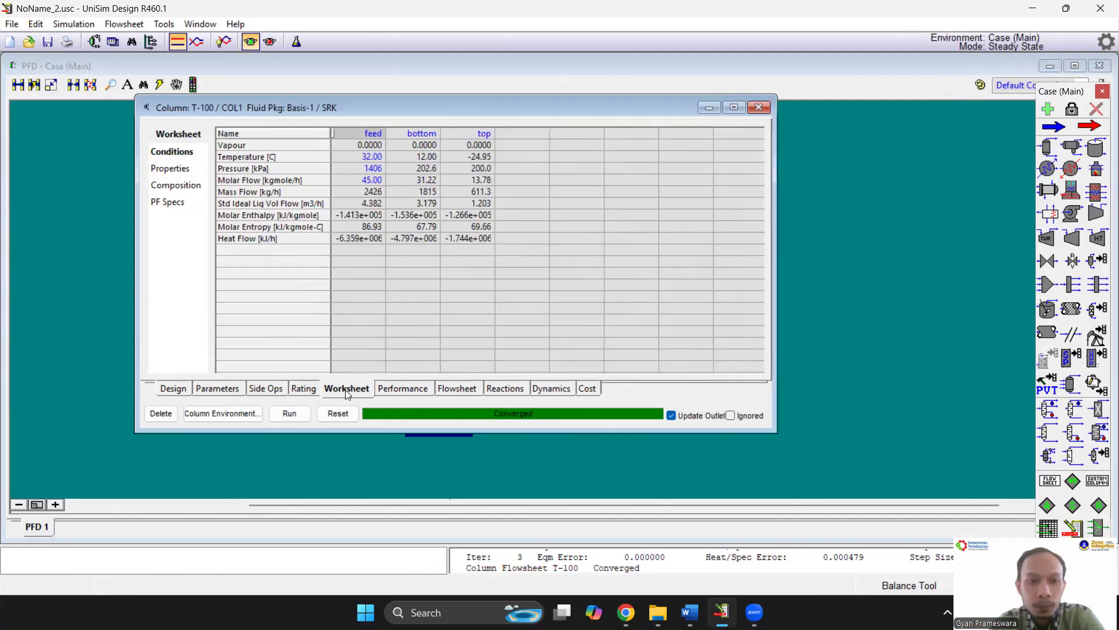
pyautogui.click(381, 390)
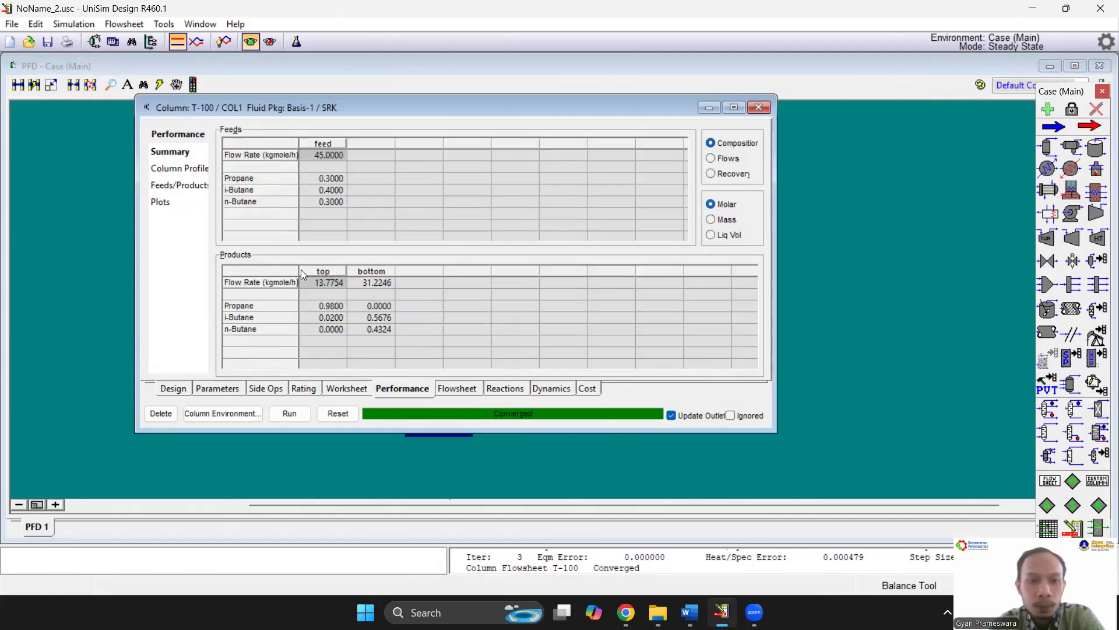
# Plot the tray-by-tray composition profile of column T-100, examine it enlarged, and close the graph and the column window.
pyautogui.click(177, 207)
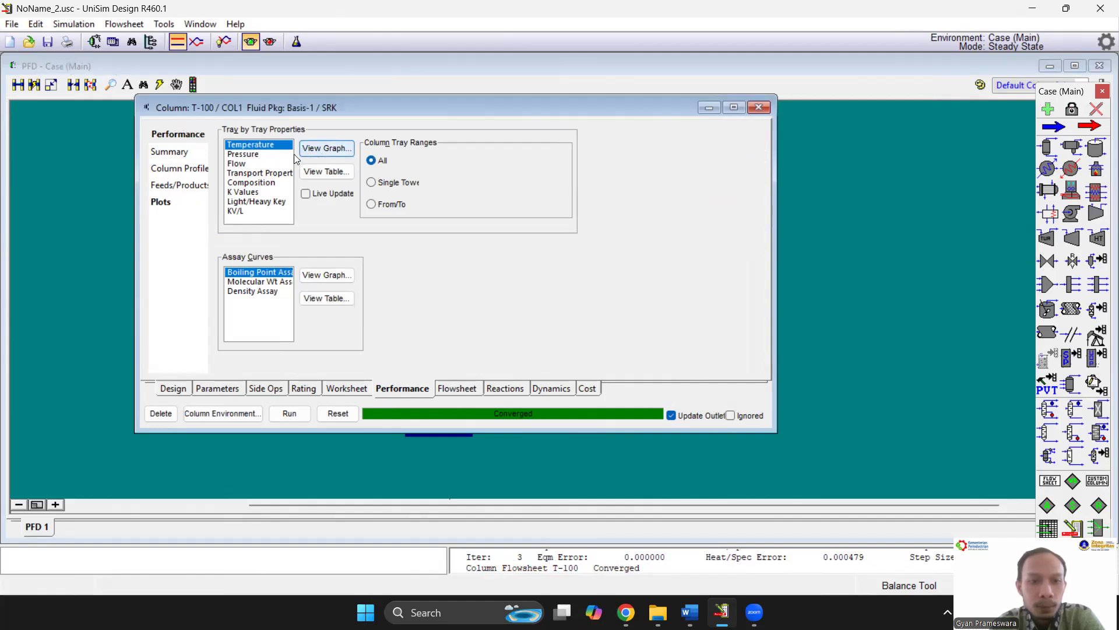
pyautogui.click(279, 183)
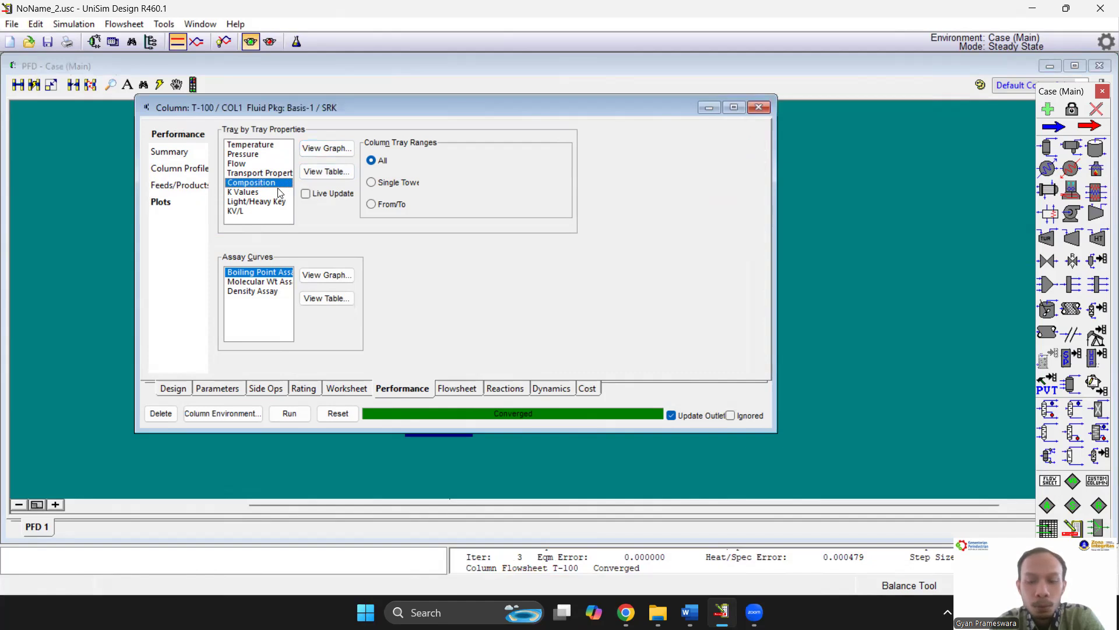
pyautogui.click(330, 149)
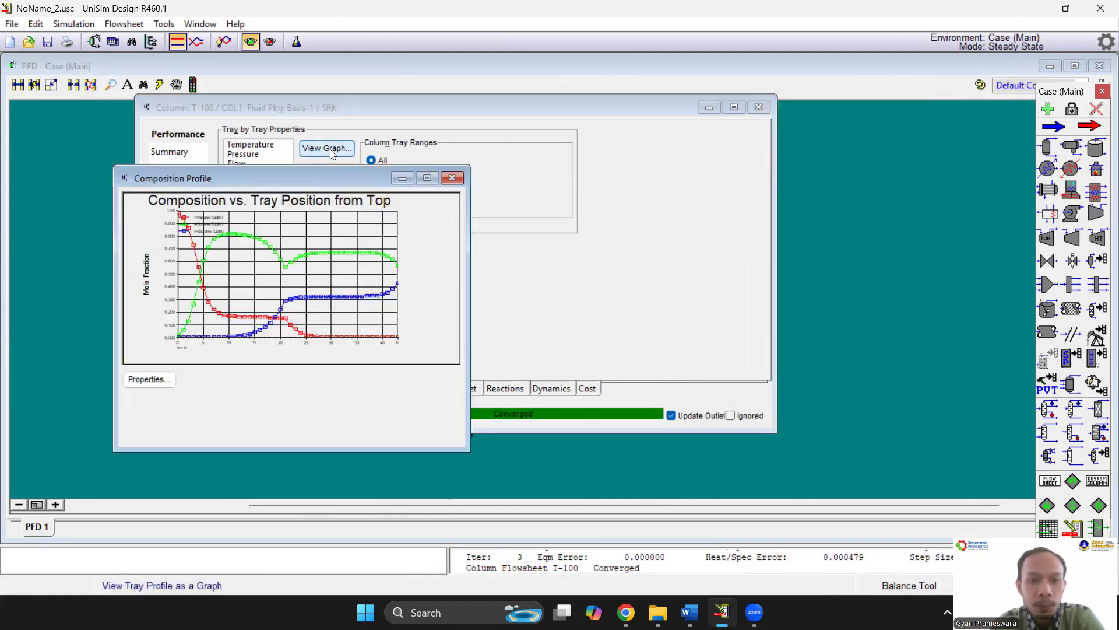
pyautogui.click(427, 178)
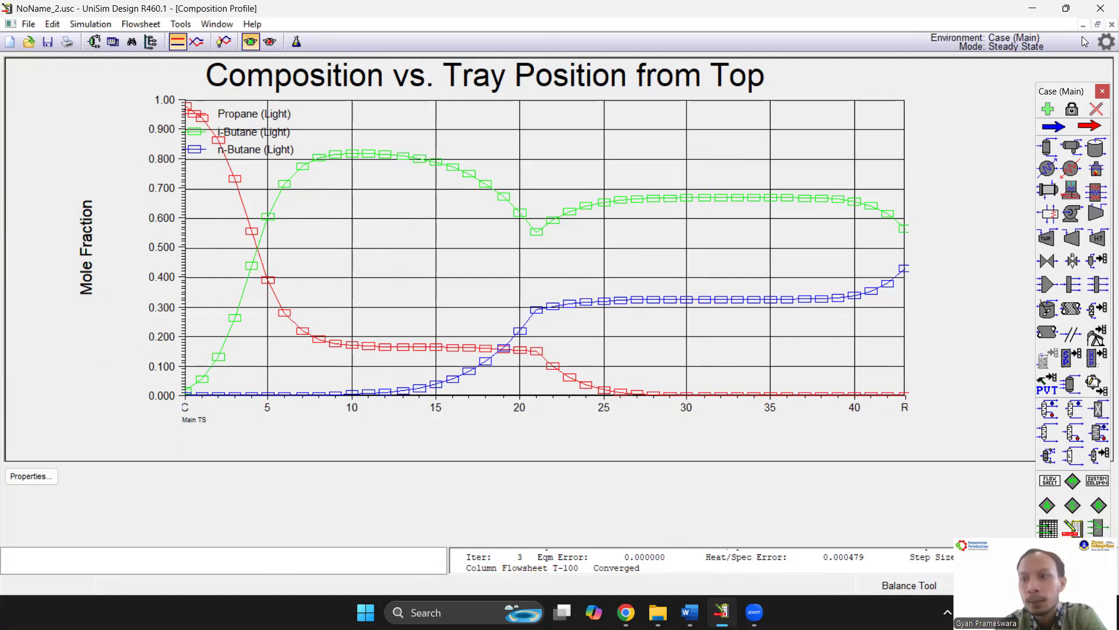
pyautogui.click(1098, 24)
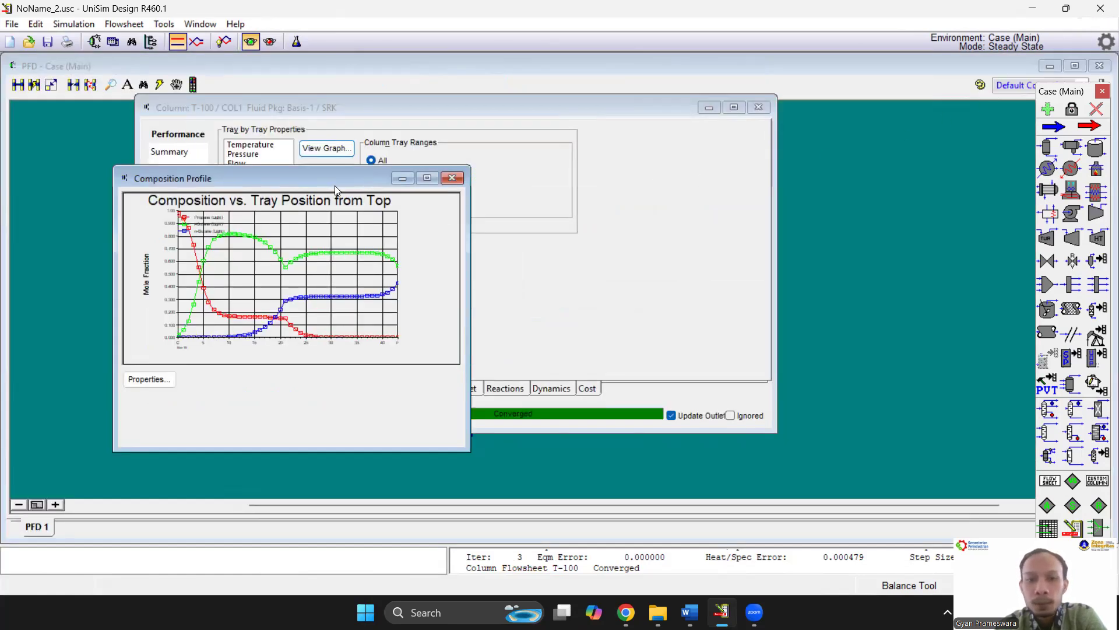
pyautogui.moveTo(349, 188); pyautogui.dragTo(458, 184)
pyautogui.click(559, 174)
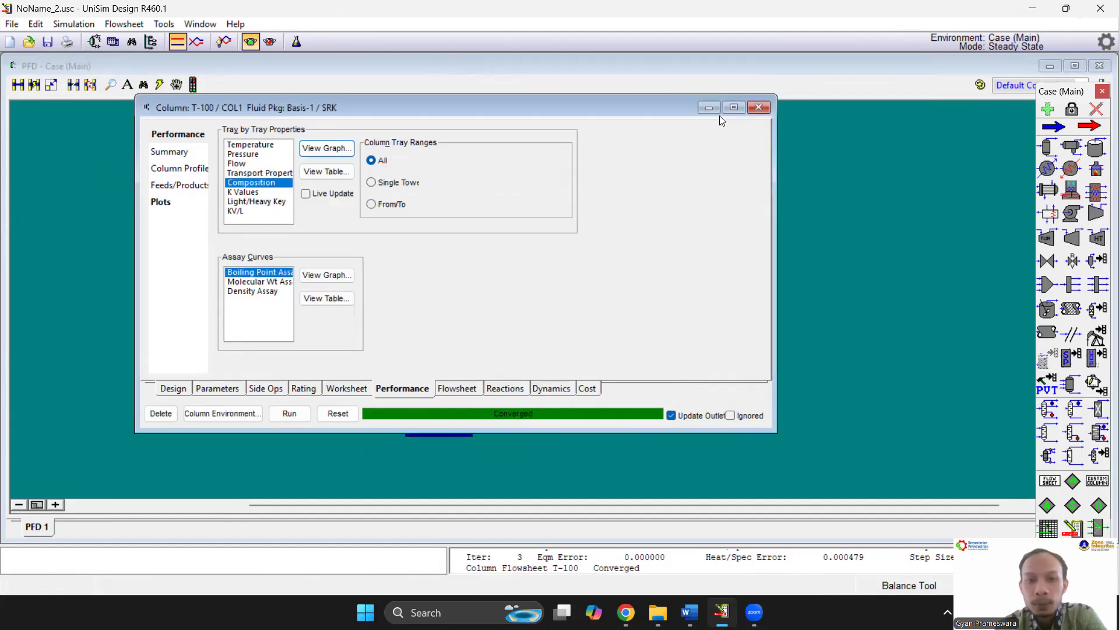
pyautogui.click(758, 107)
# Add the Material Streams workbook table to the flowsheet and place it to the left of column T-100.
pyautogui.scroll(-4, 693, 251)
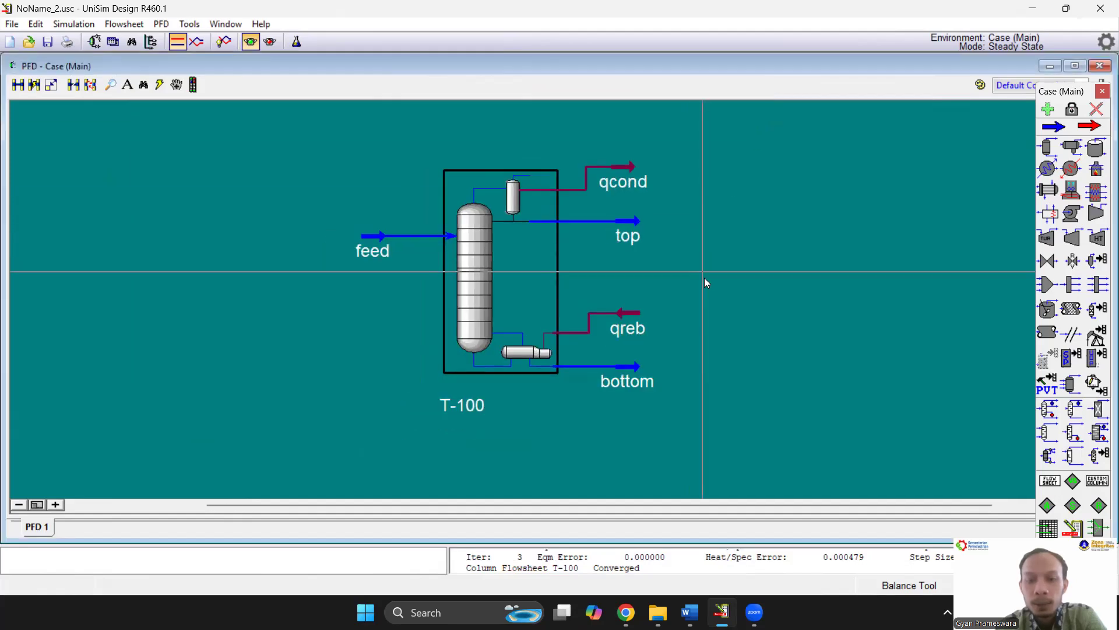
pyautogui.rightClick(672, 412)
pyautogui.click(670, 379)
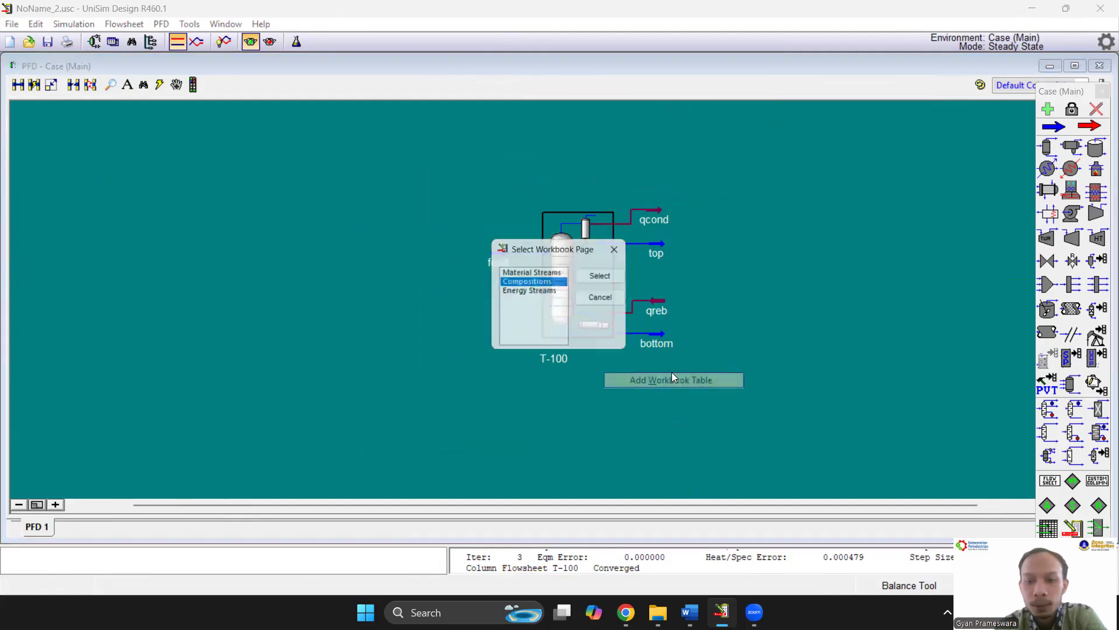
pyautogui.doubleClick(560, 274)
pyautogui.moveTo(644, 434); pyautogui.dragTo(223, 247)
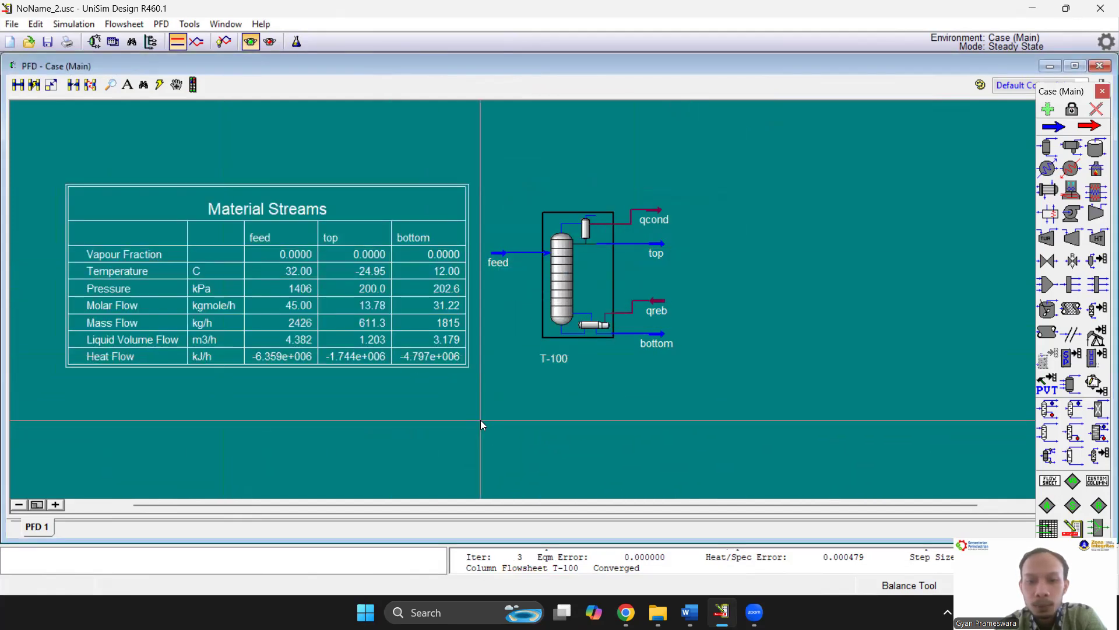
# Add the Compositions workbook table to the flowsheet and place it directly below the Material Streams table.
pyautogui.rightClick(480, 420)
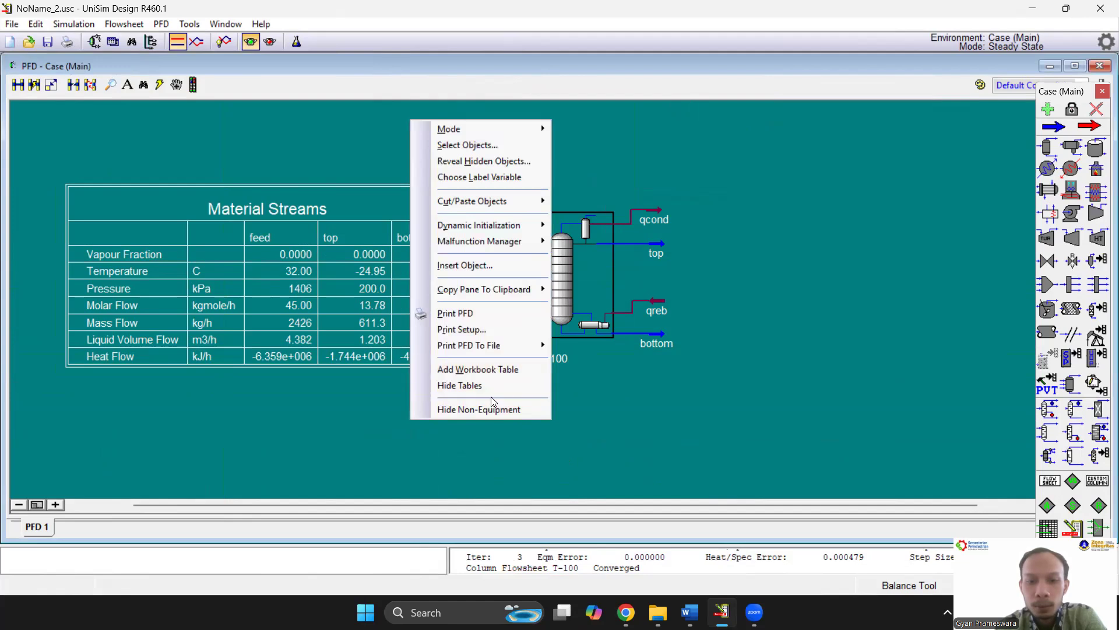
pyautogui.rightClick(606, 398)
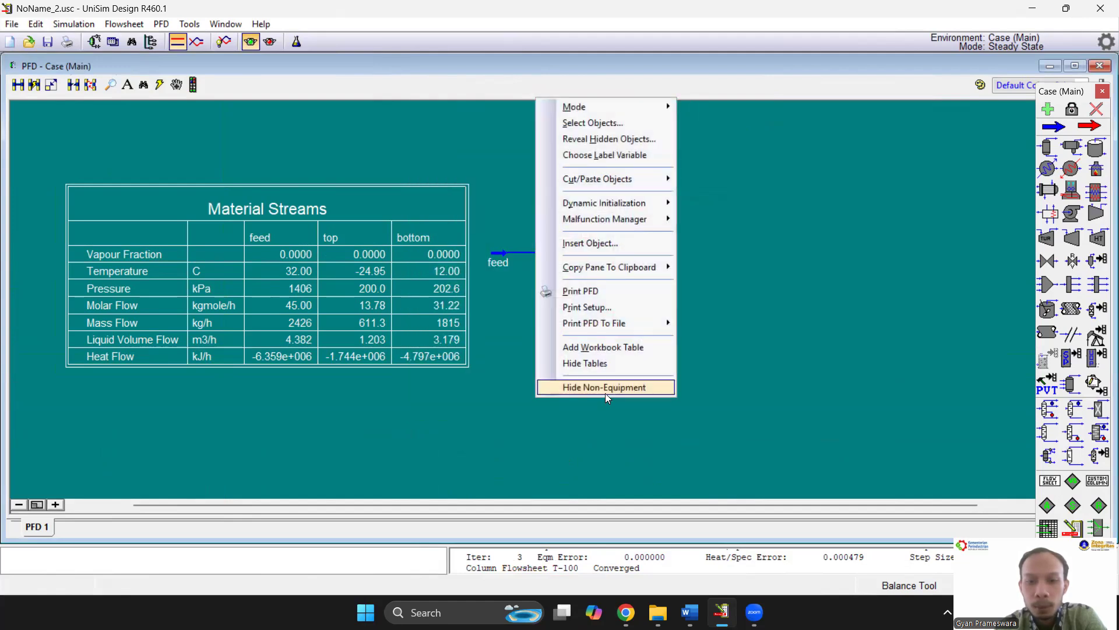
pyautogui.click(603, 347)
pyautogui.click(601, 276)
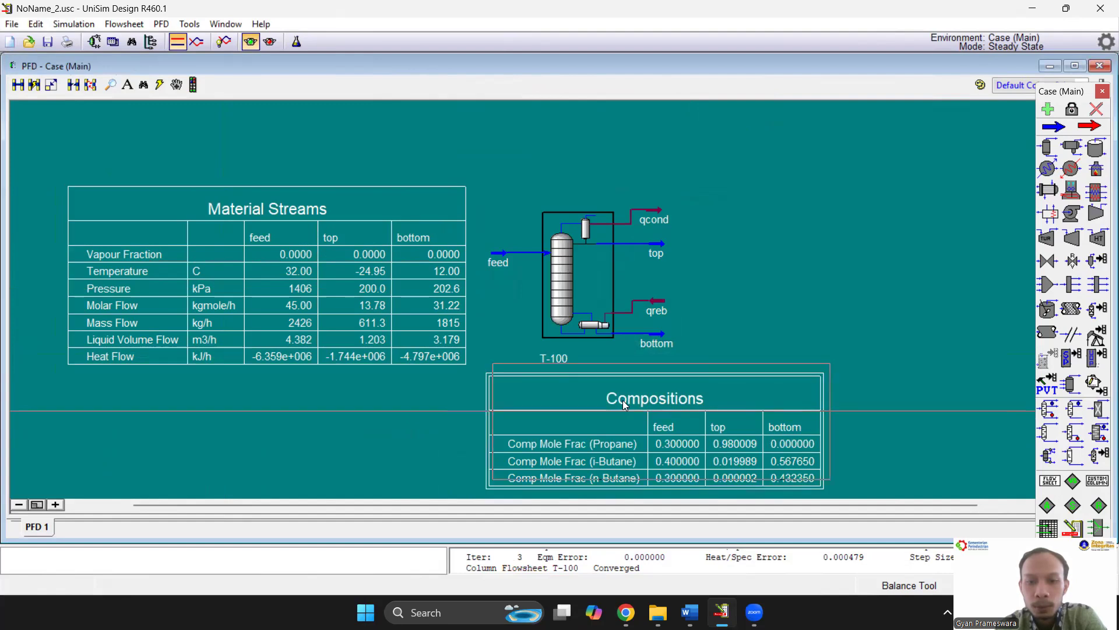
pyautogui.moveTo(408, 422); pyautogui.dragTo(210, 419)
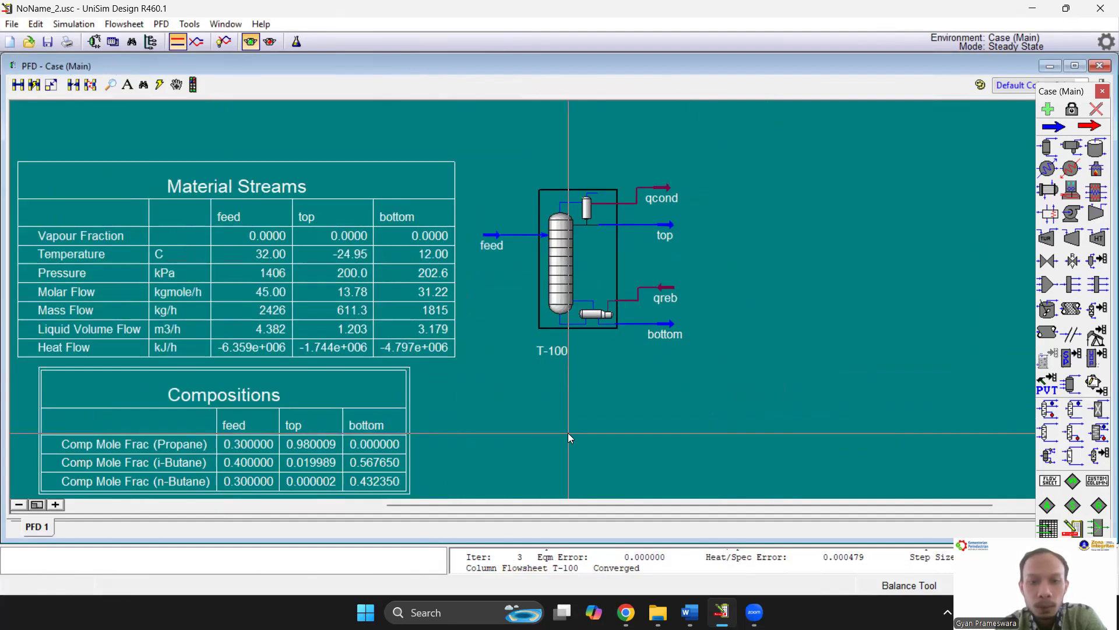
pyautogui.click(176, 86)
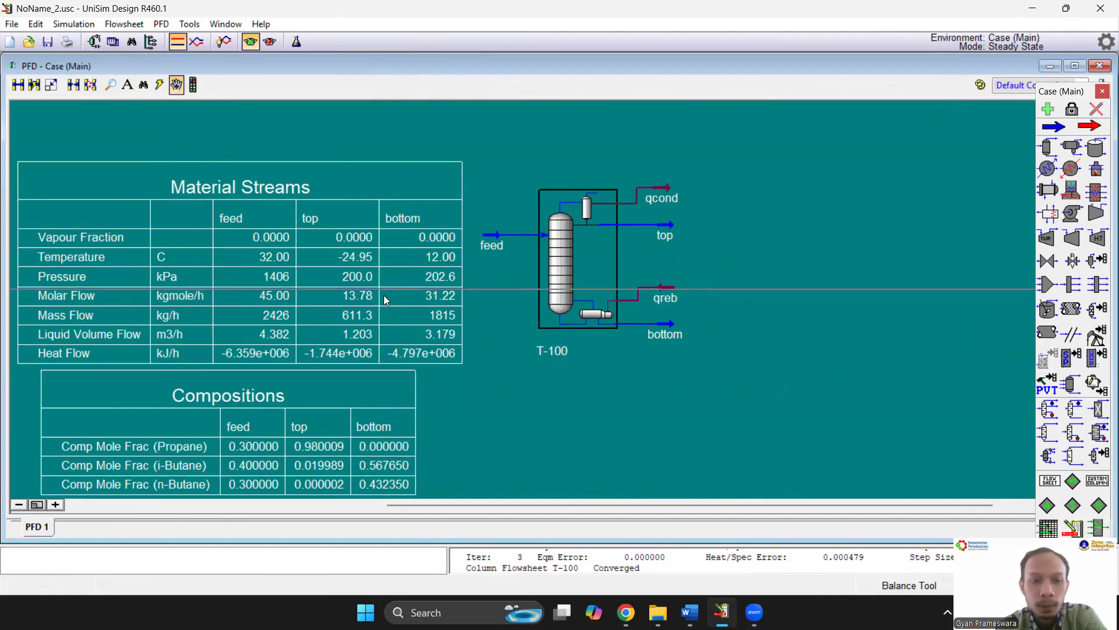
pyautogui.moveTo(537, 373); pyautogui.dragTo(565, 337)
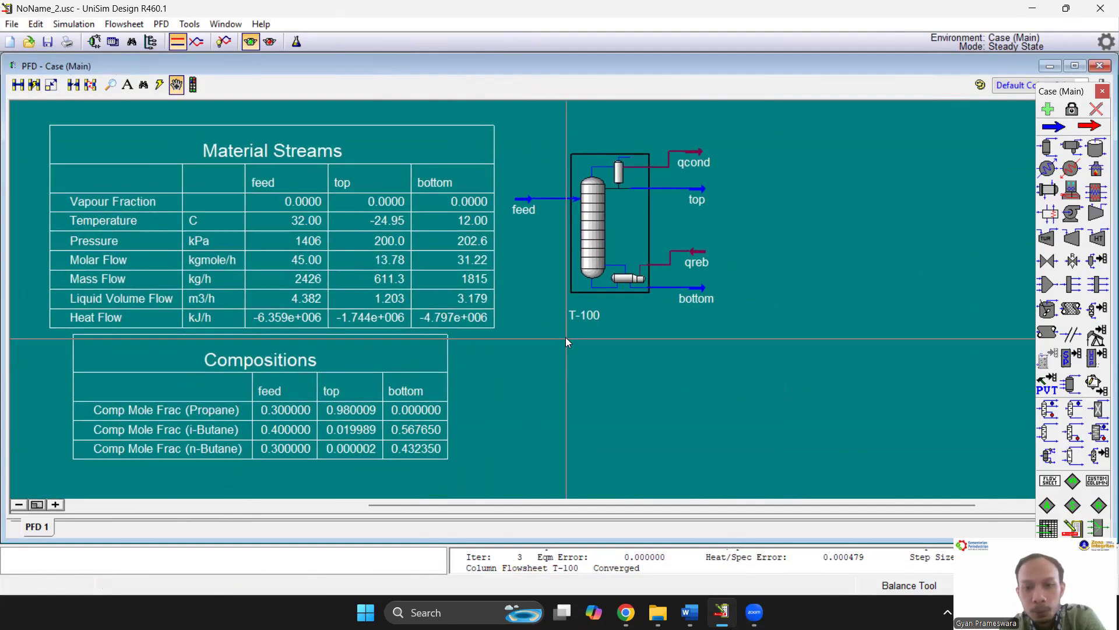